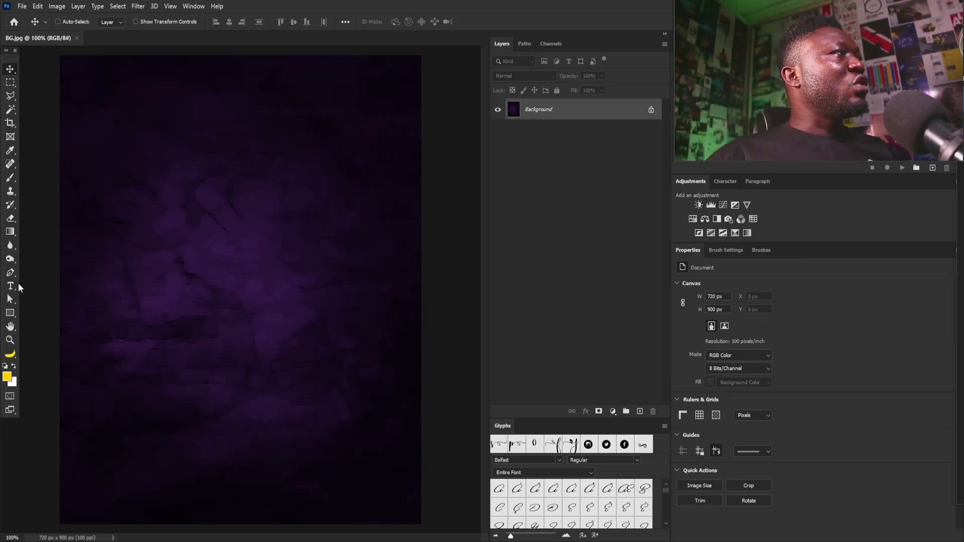
Add a horizontal text layer reading "paper" near the middle of the canvas
left_click(10, 286)
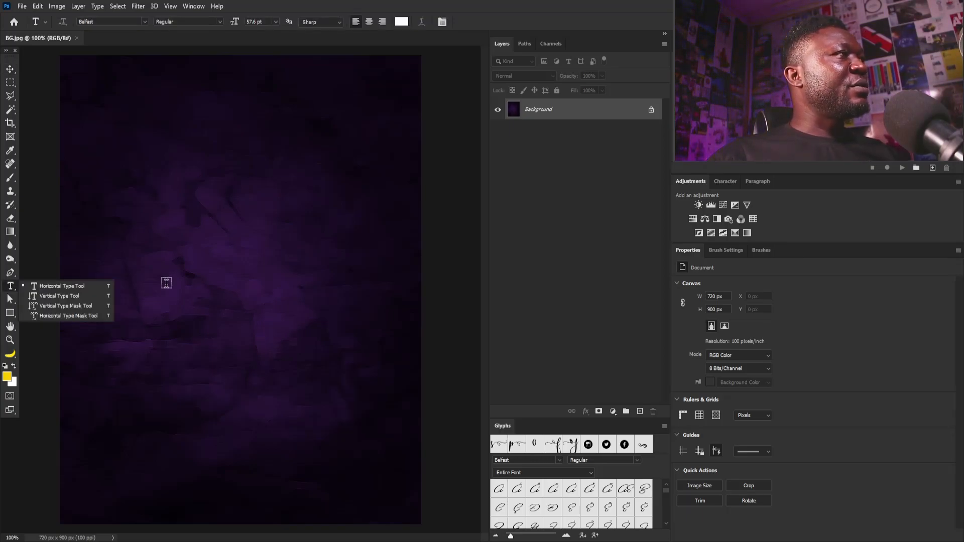
left_click(189, 287)
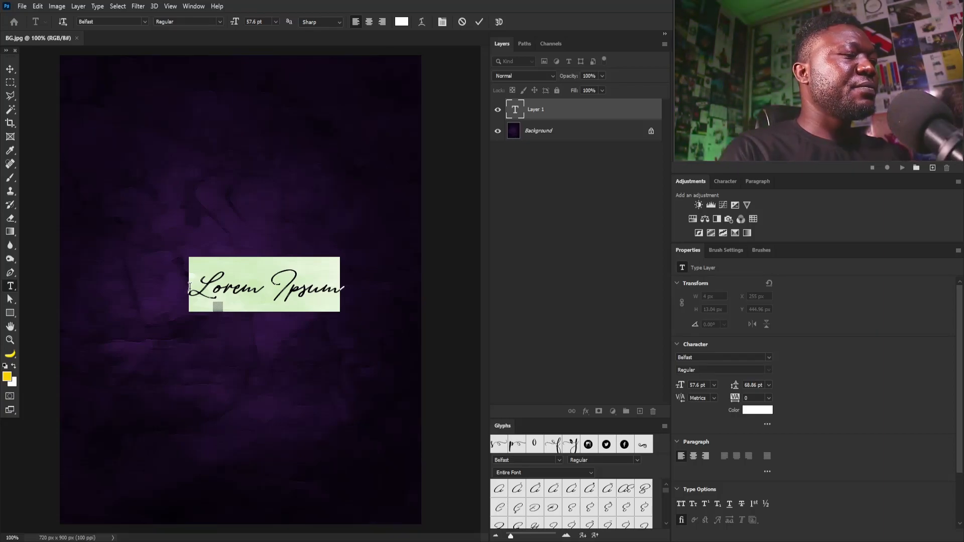
type("paper")
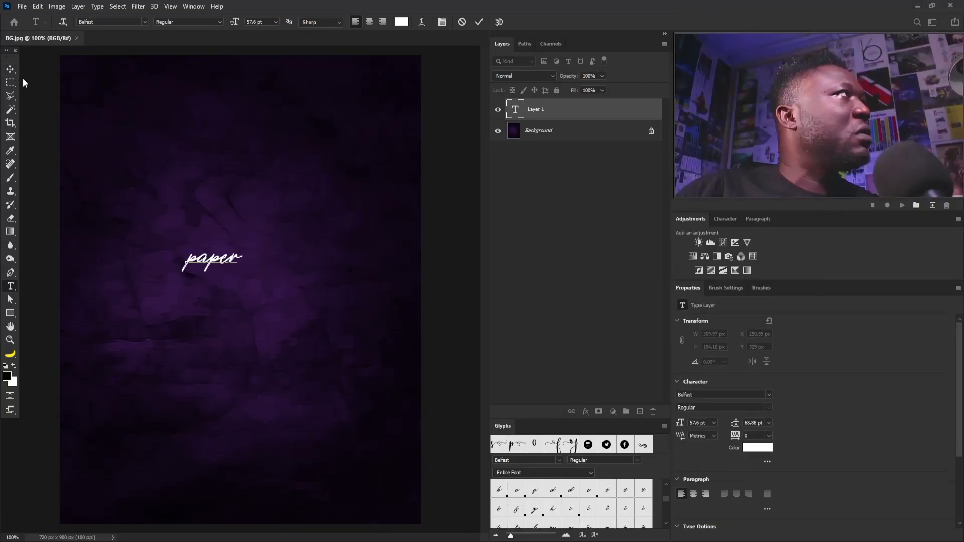
left_click(10, 69)
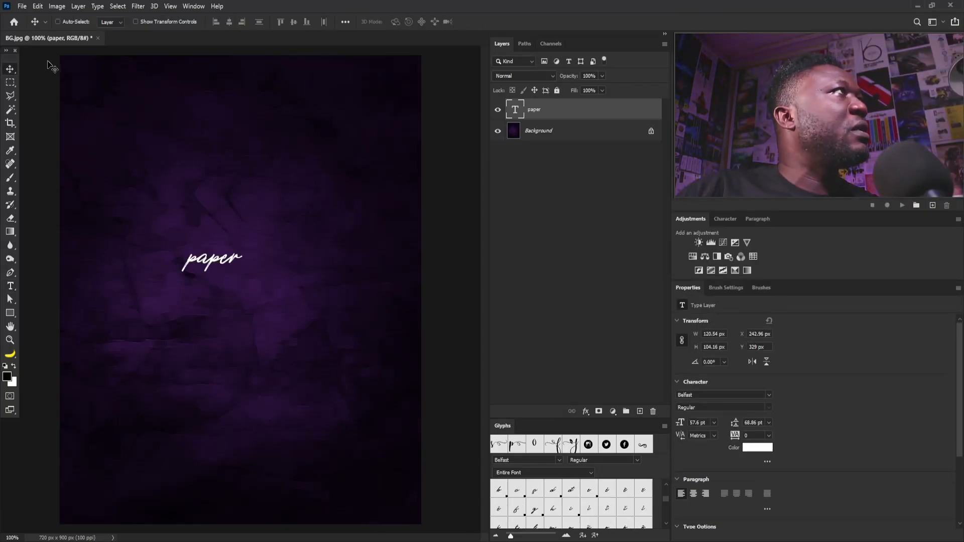
Change the font of the "paper" text to AmericanText BT
double_click(514, 109)
left_click(143, 22)
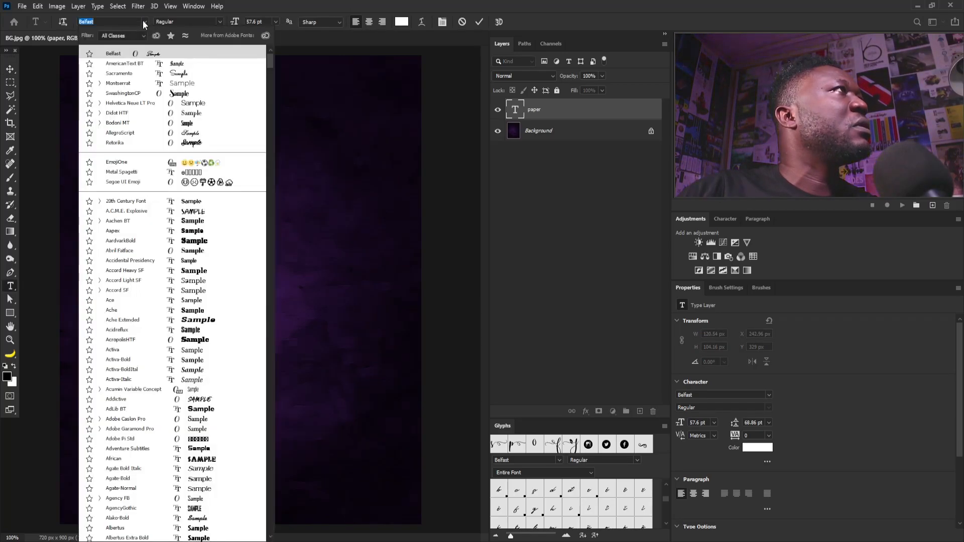
left_click(143, 64)
left_click(10, 70)
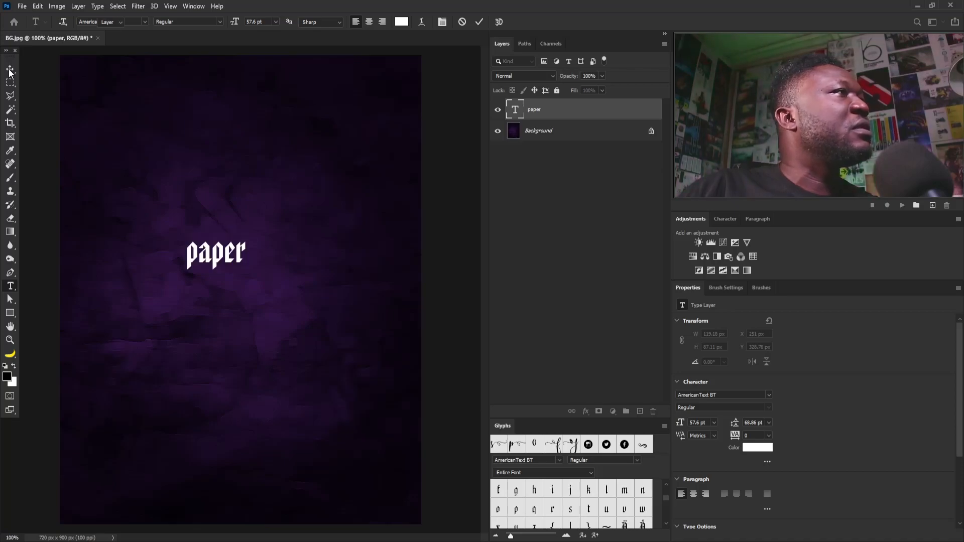
Scale the "paper" text up to about 427 px wide with Free Transform and centre it on the canvas
key("ctrl+t")
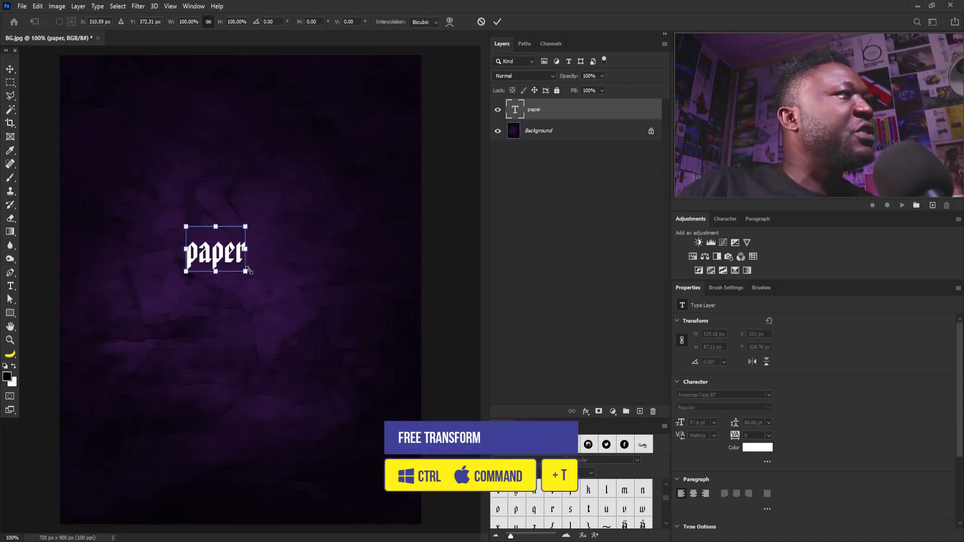
left_click_drag(245, 271, 309, 352)
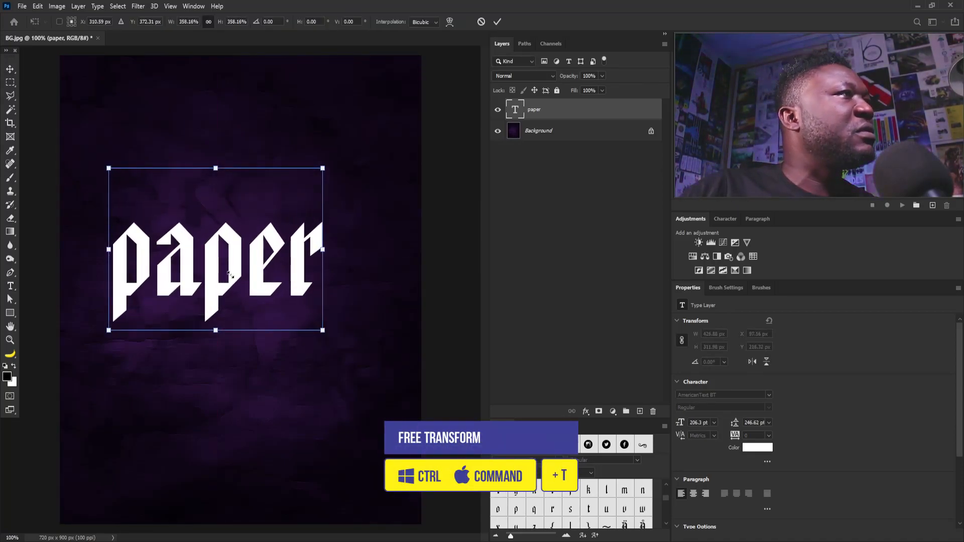
key("shift+Right")
left_click_drag(328, 169, 335, 163)
left_click_drag(254, 246, 267, 250)
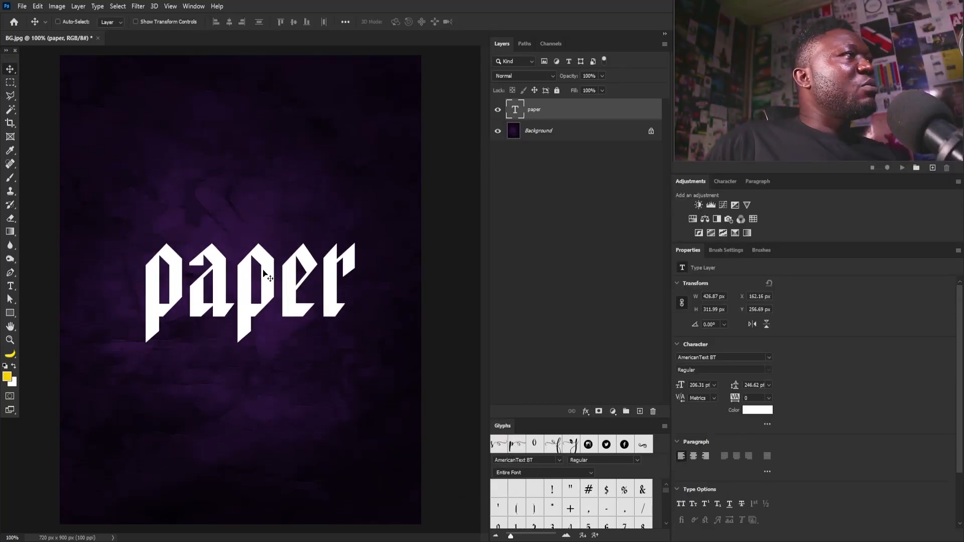
left_click_drag(263, 274, 246, 281)
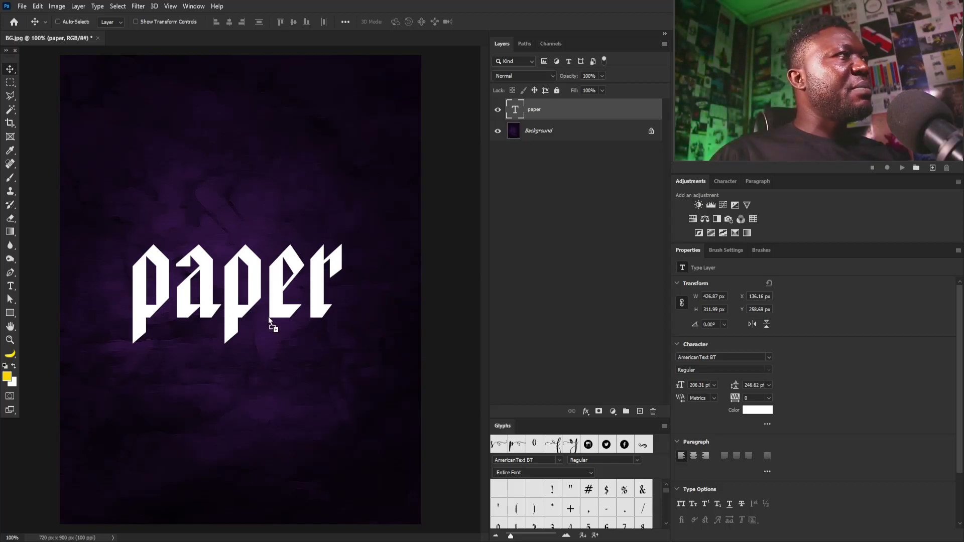
Place the yellow Paper.jpg texture over the text and scale it down to about 462 × 308 px
left_click_drag(259, 302, 261, 302)
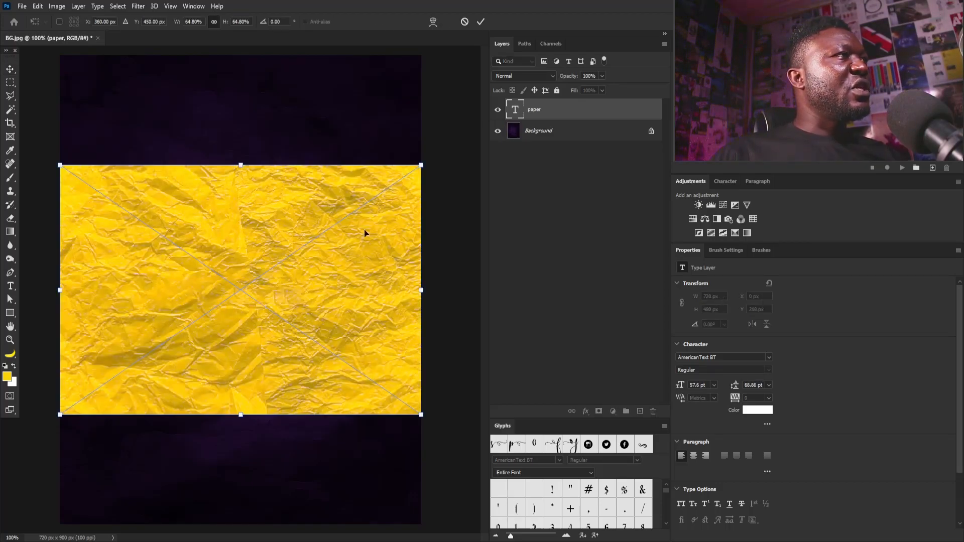
left_click_drag(421, 164, 356, 209)
key("Return")
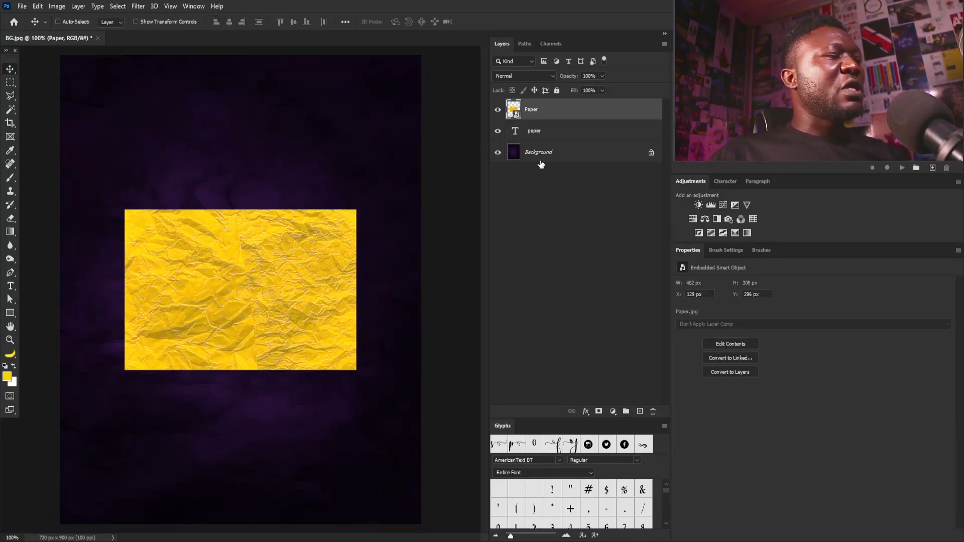
Clip the Paper texture to the "paper" text layer and shrink it to about 436 × 290 px around the letters
left_click(573, 119, "alt")
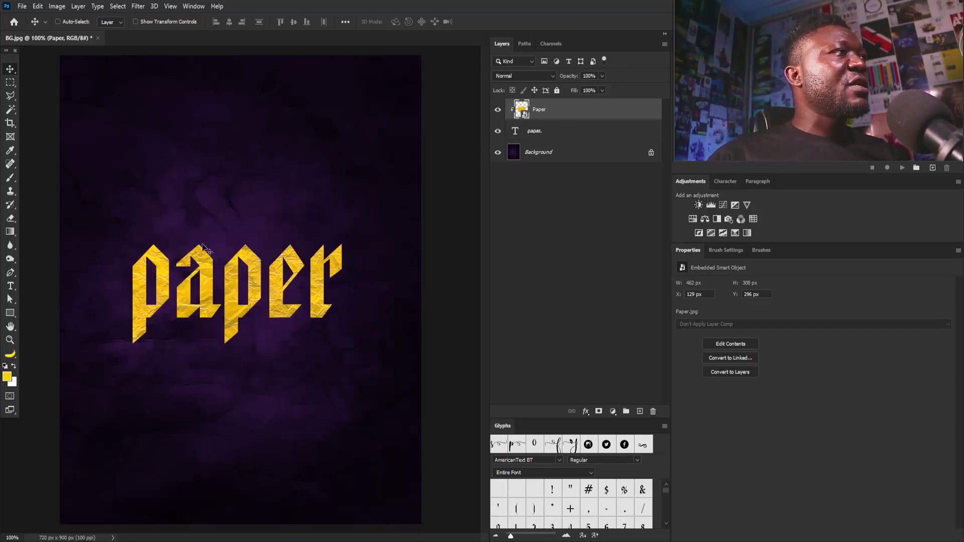
key("ctrl+t")
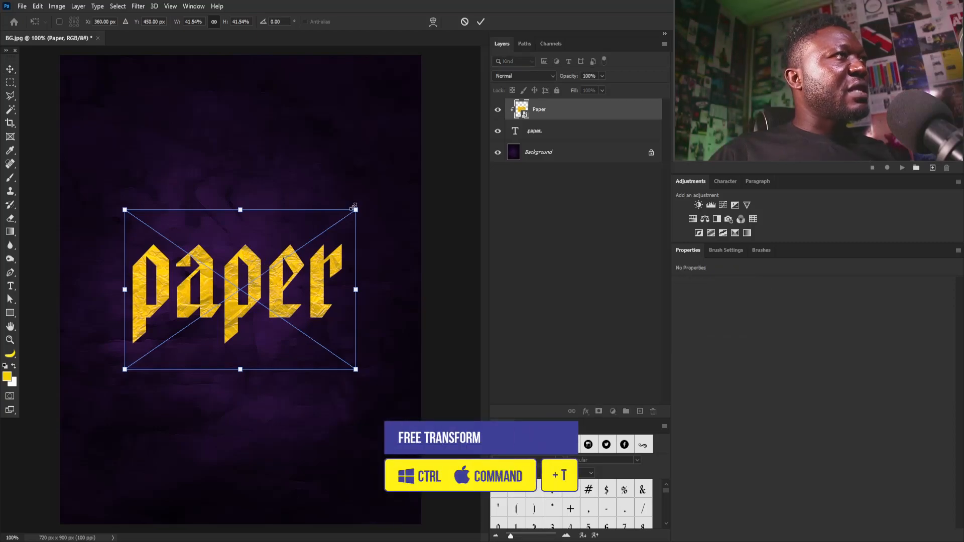
left_click_drag(360, 207, 351, 215)
left_click_drag(325, 268, 322, 269)
left_click_drag(344, 215, 346, 214)
key("Return")
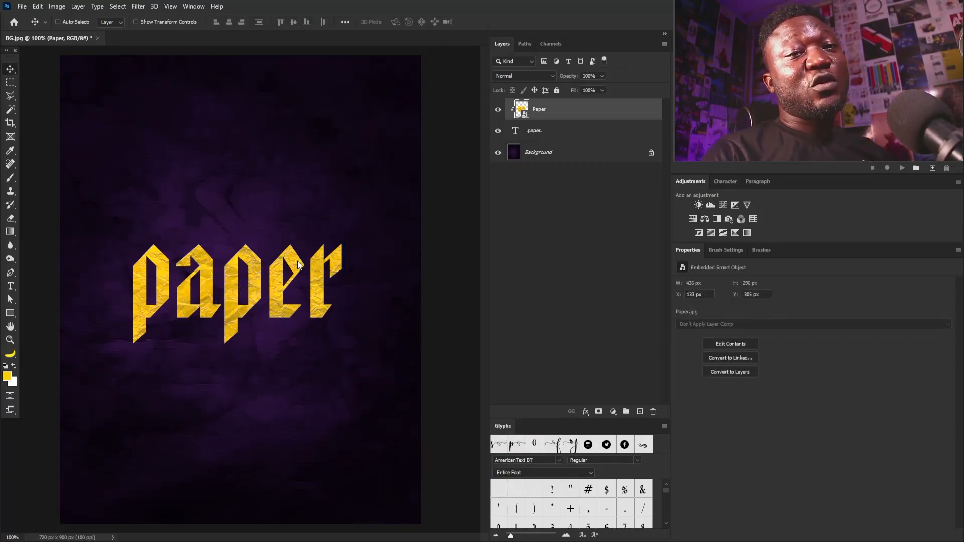
Draw a closed Pen tool path around the upper left stem of the first "p", following its slanted top edge
left_click_drag(110, 229, 158, 285)
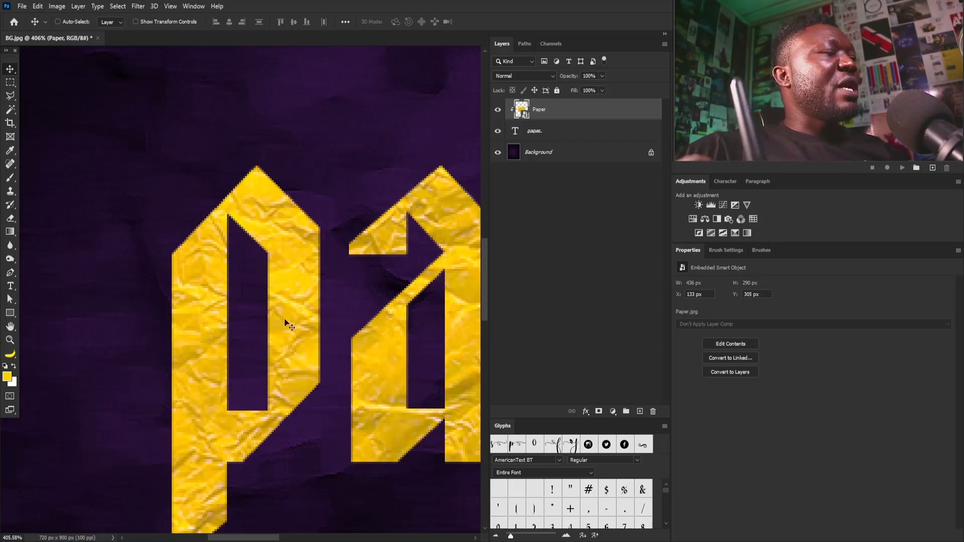
key("p")
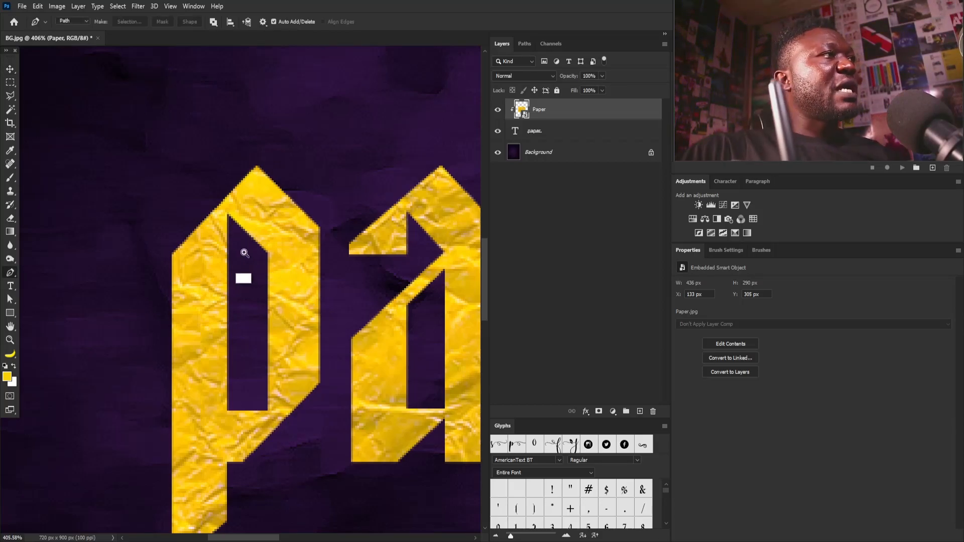
left_click_drag(189, 265, 252, 295)
left_click_drag(254, 254, 262, 285)
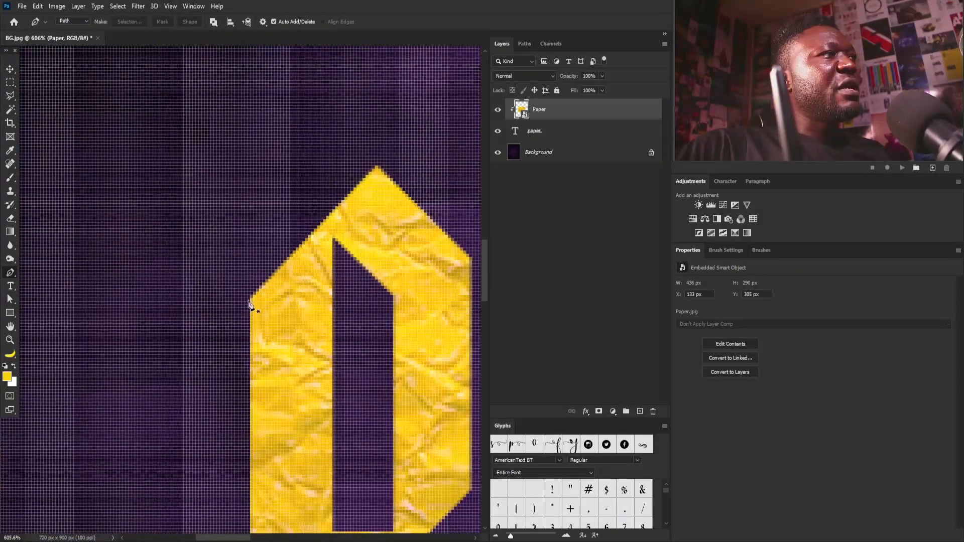
left_click(247, 299)
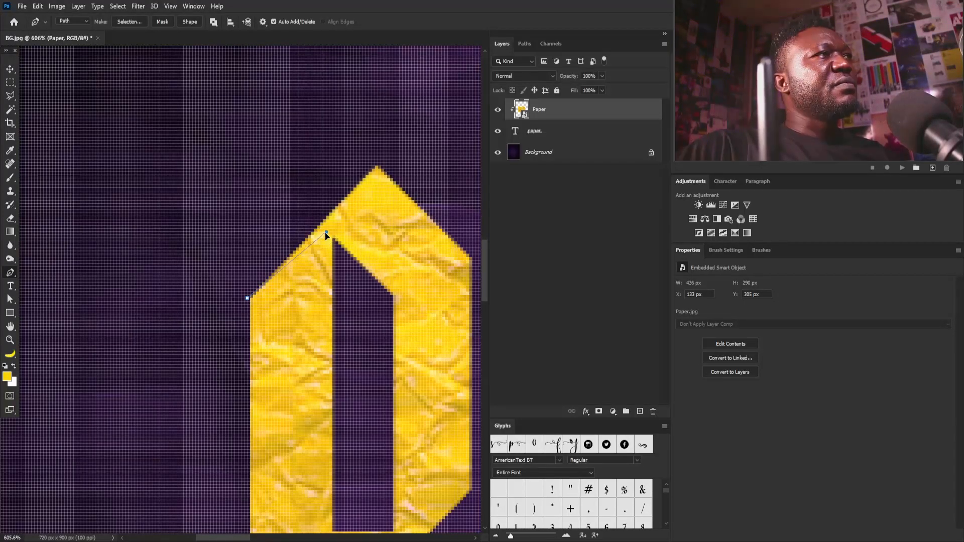
left_click_drag(326, 234, 365, 279)
scroll(400, 452, "down", 3)
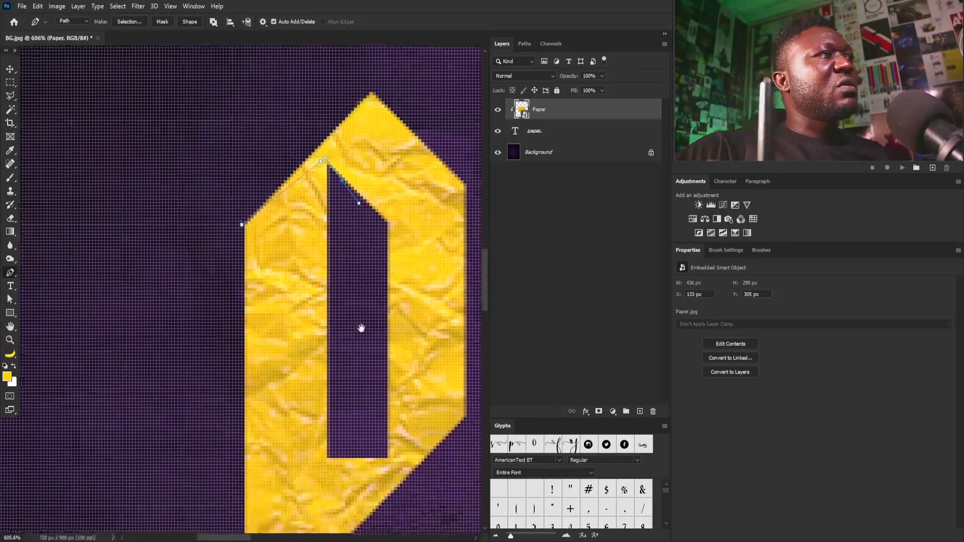
left_click(359, 369)
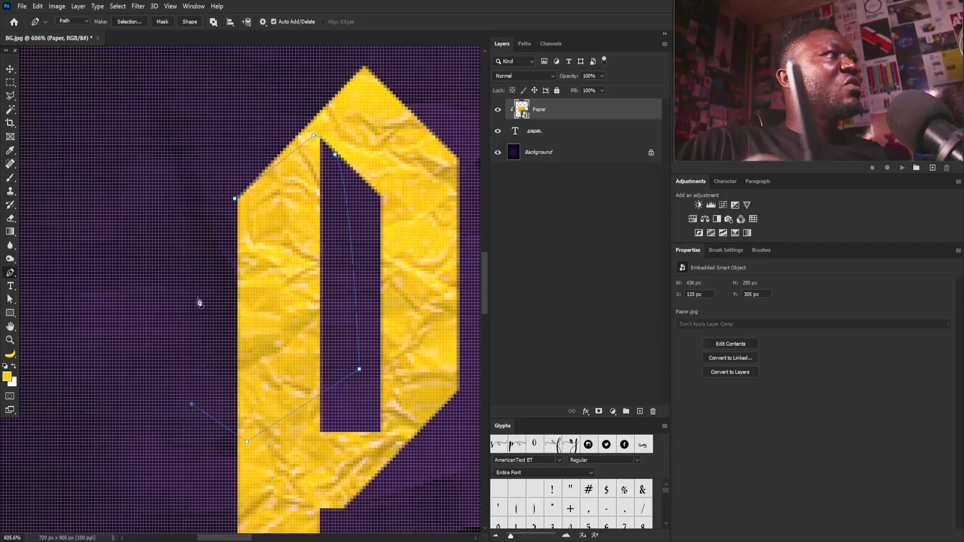
left_click(191, 403)
left_click(191, 290)
left_click(235, 198)
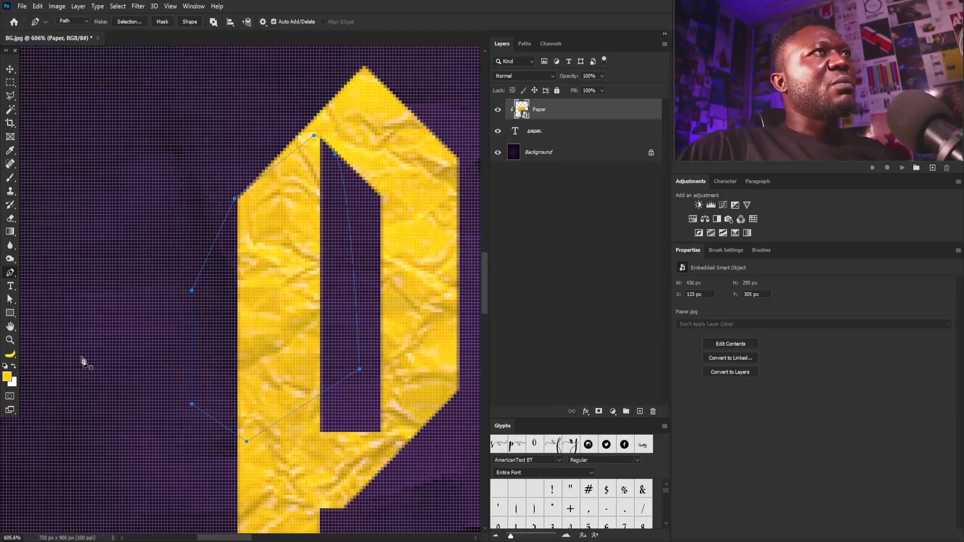
Convert the path around the stem of the "p" into a new anti-aliased selection with 0 px feather
right_click(326, 240)
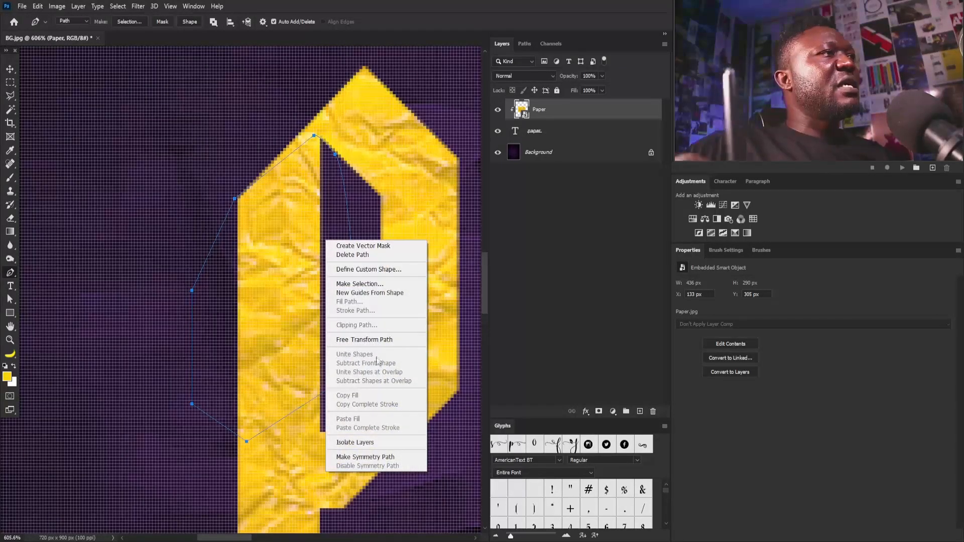
left_click(379, 285)
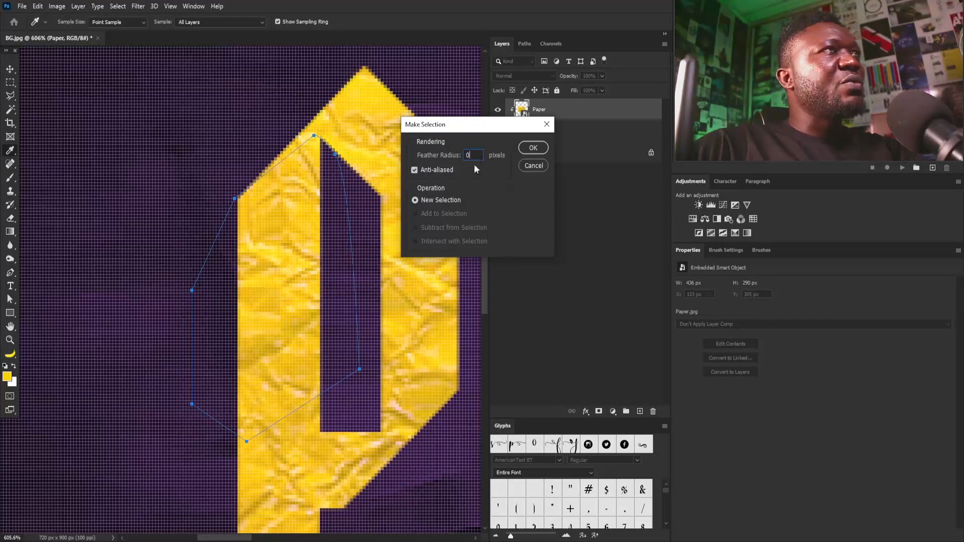
left_click(533, 148)
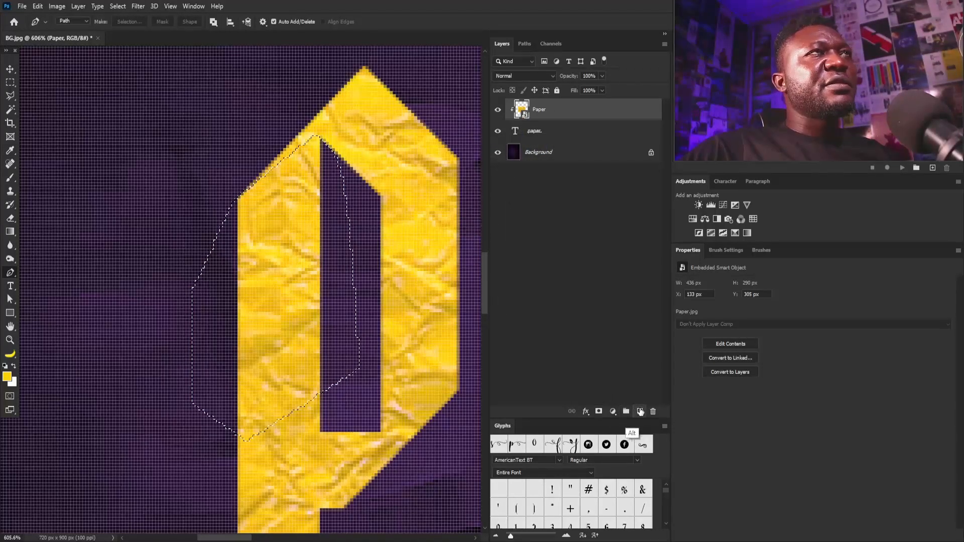
Create a new layer named Shadows above the Paper layer and clip it to the text
left_click(639, 411, "alt")
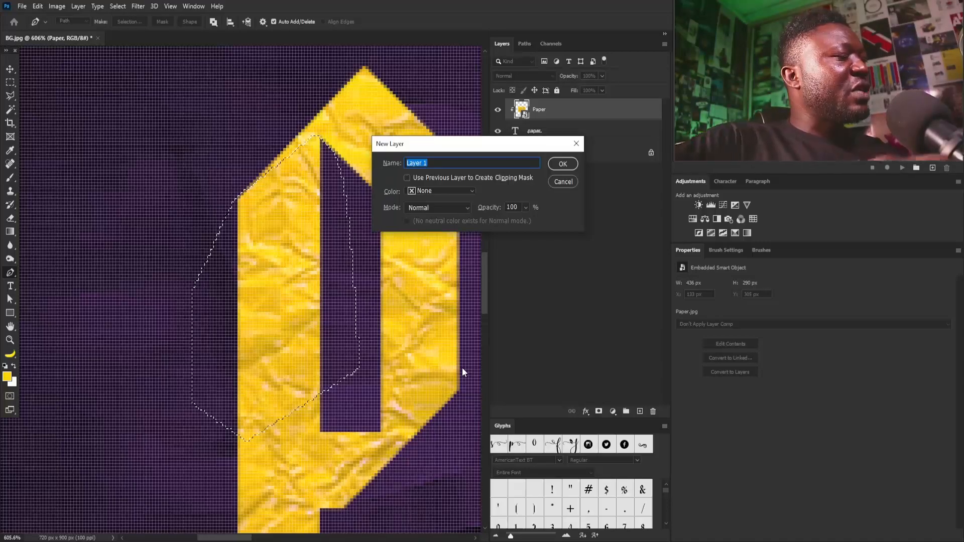
type("Shadows")
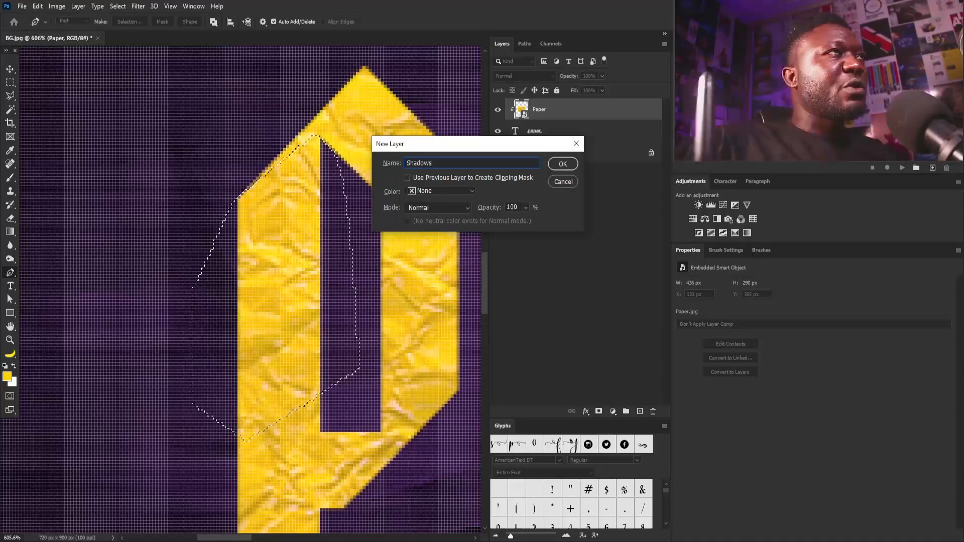
left_click(562, 165)
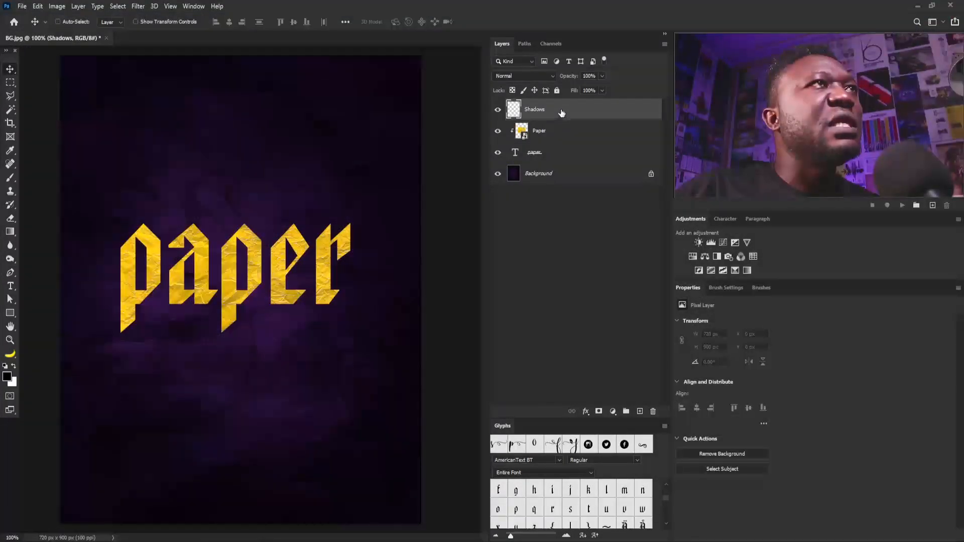
mouse_move(561, 113)
left_mouse_down()
mouse_move(560, 137)
mouse_move(564, 111)
left_mouse_up()
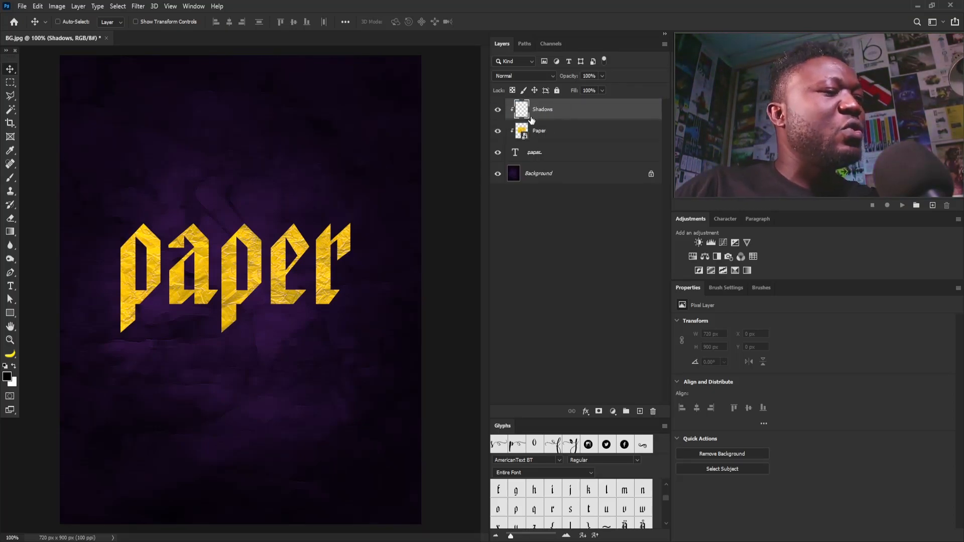
Outline the left stem of the first "p" with a closed Pen path about 62 × 100 px, starting along its slanted top edge
left_click_drag(110, 241, 237, 265)
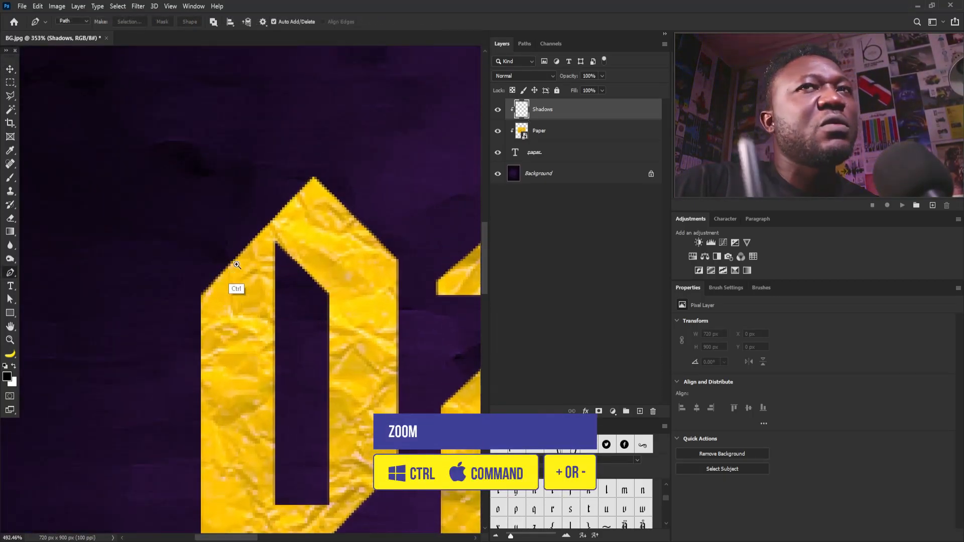
left_click(201, 297)
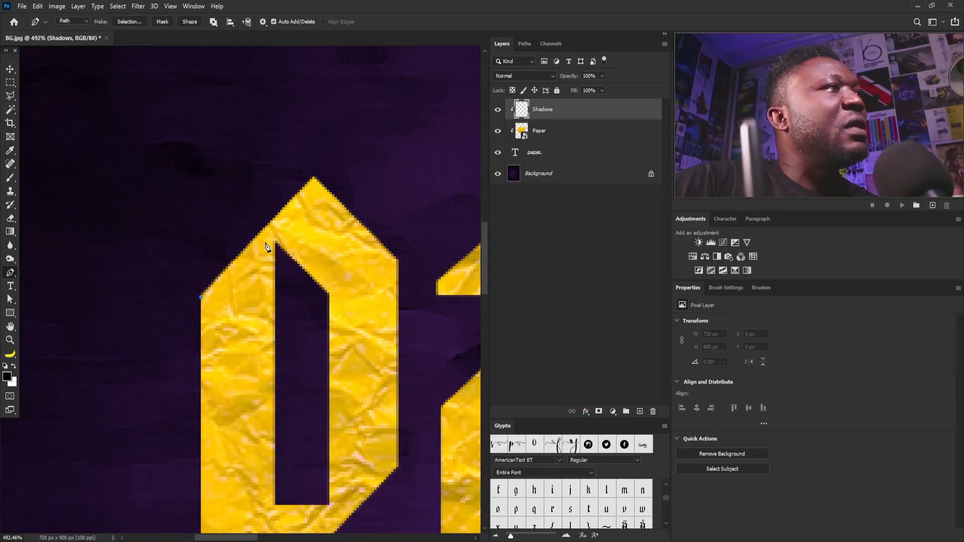
left_click(265, 239)
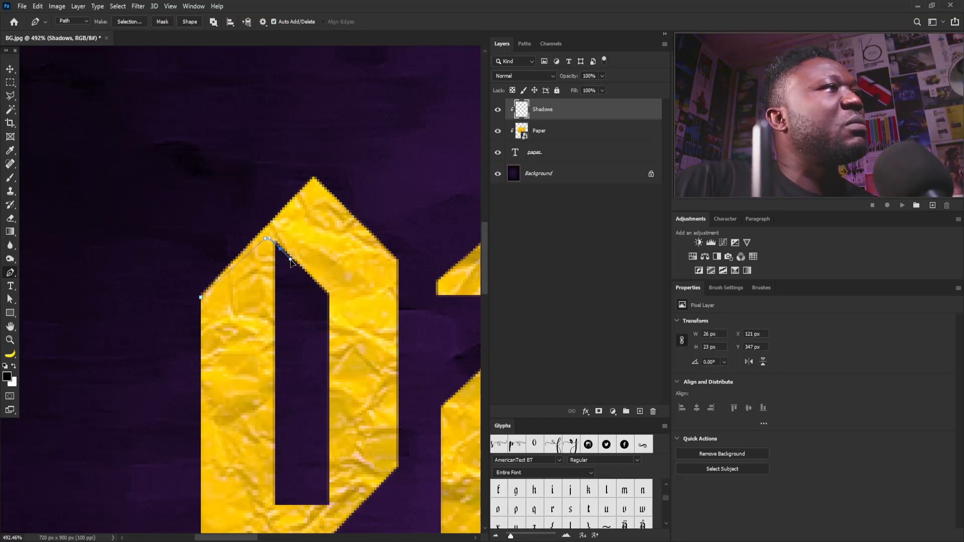
key("ctrl+z")
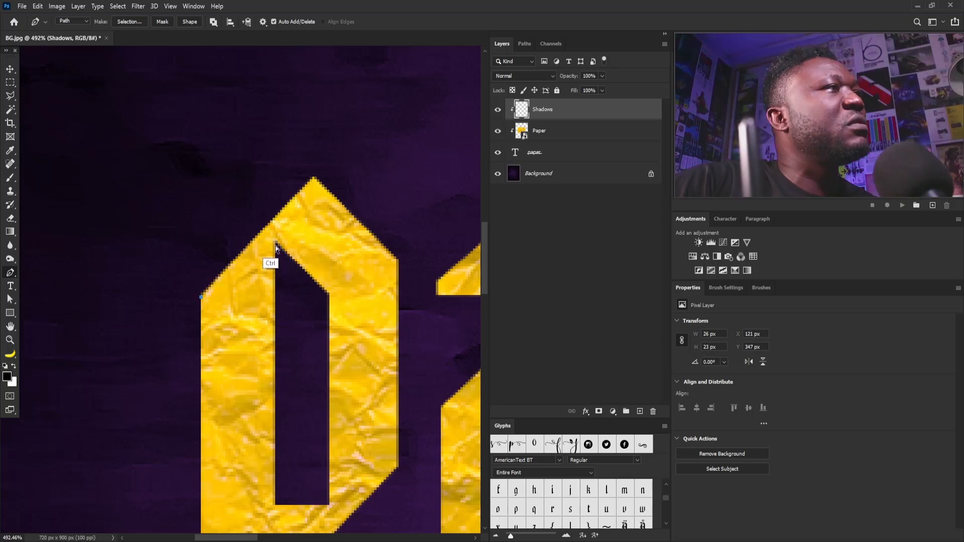
left_click(270, 233)
left_click(278, 245)
left_click(285, 259)
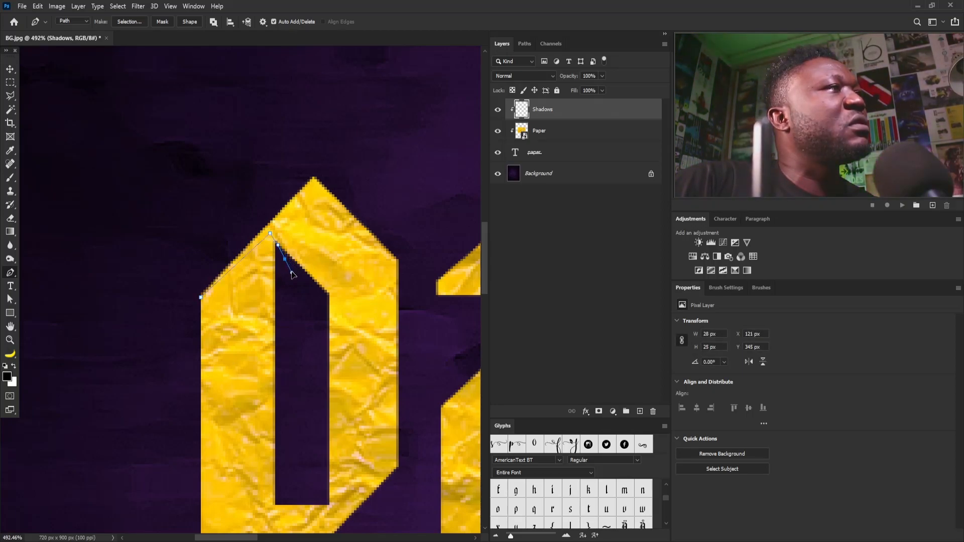
left_click(295, 486)
left_click(144, 491)
left_click(158, 361)
left_click(201, 297)
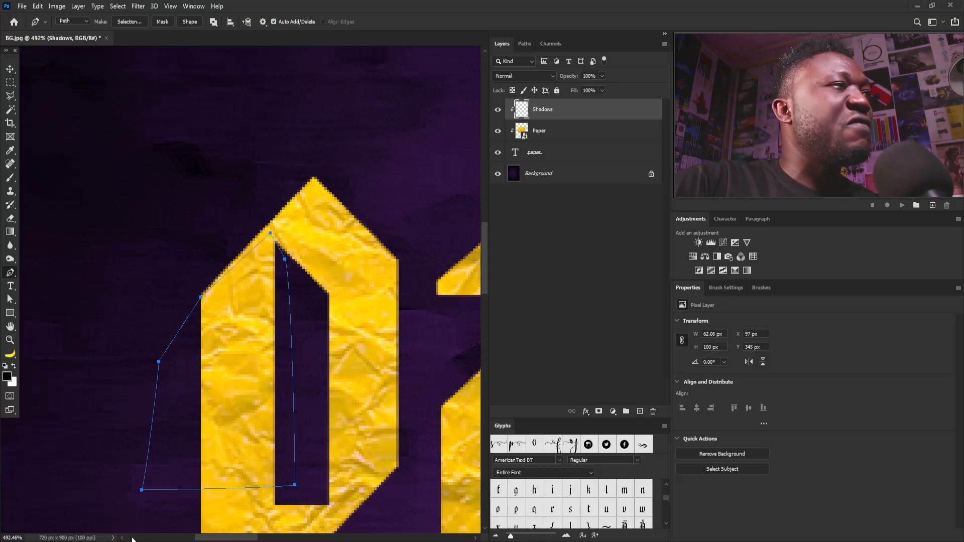
Convert the Pen path around the first "p" stem into a selection and prepare the Brush with black (000000) as its foreground color
key("ctrl+Return")
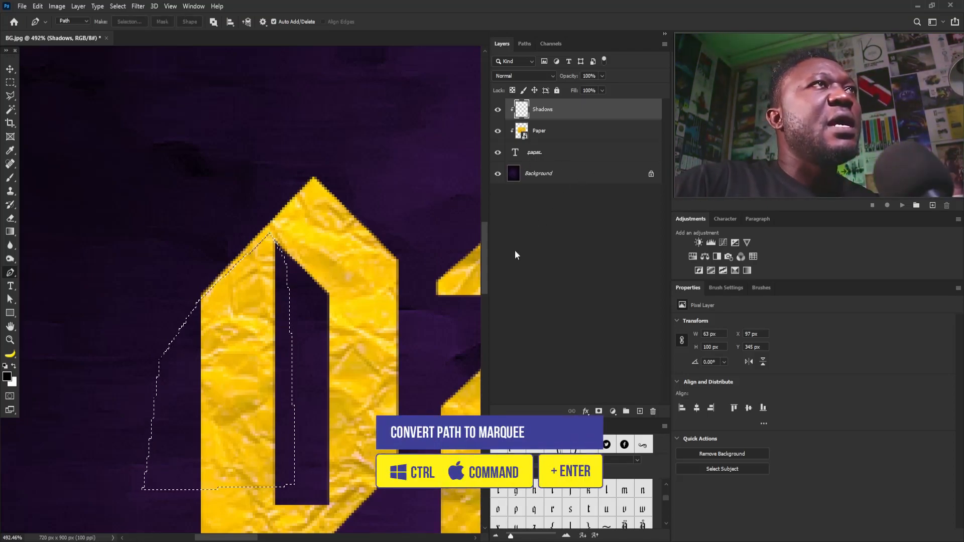
key("b")
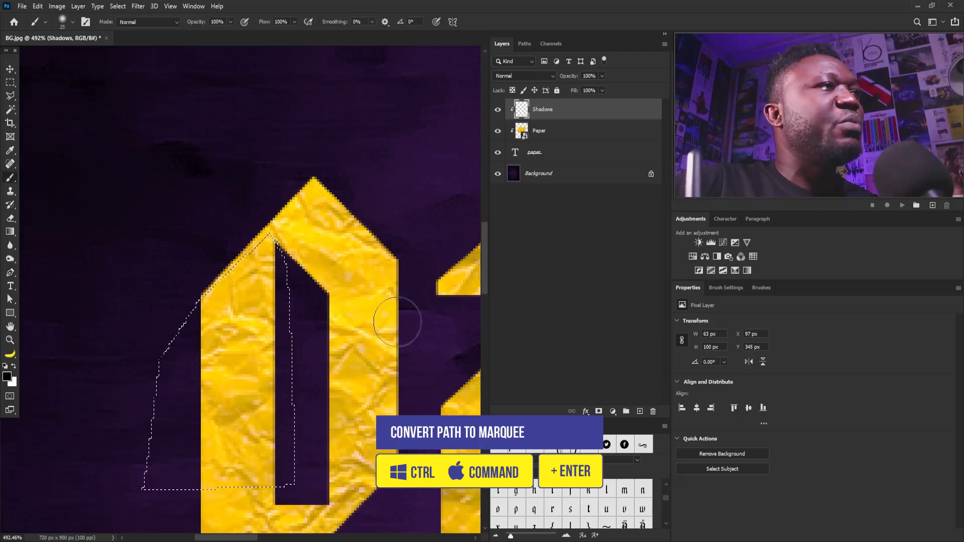
left_click(7, 377)
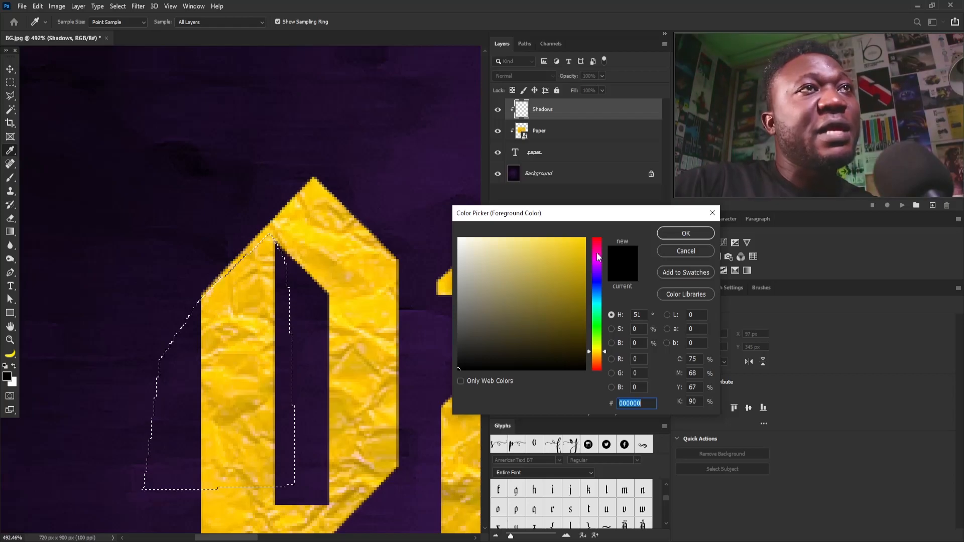
left_click(679, 234)
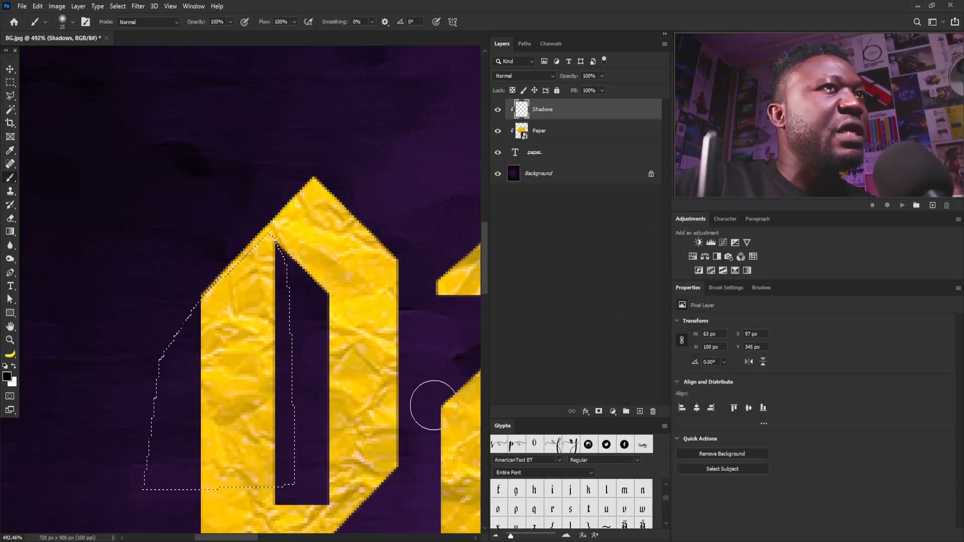
Choose the soft round 30 px brush tip in the brush settings and open its Transfer options
left_click(716, 287)
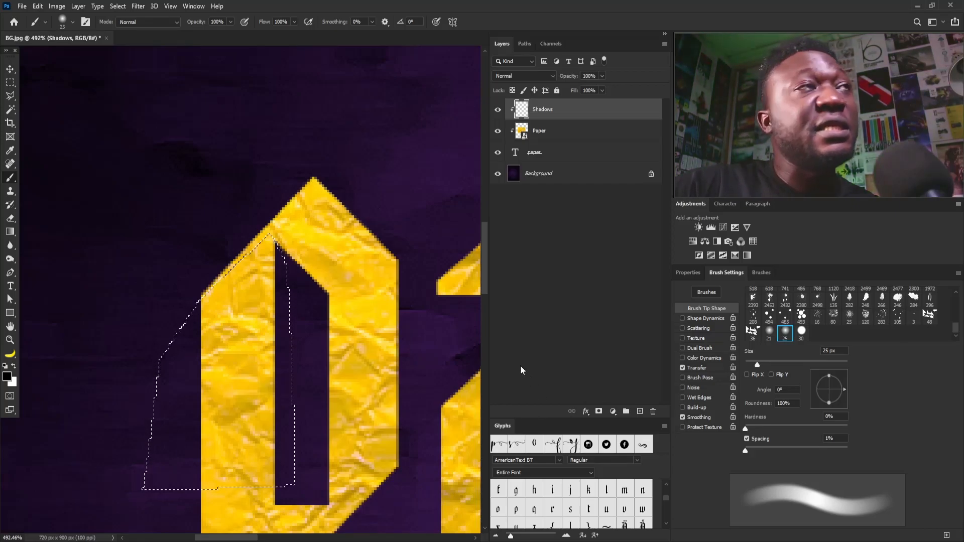
left_click(193, 6)
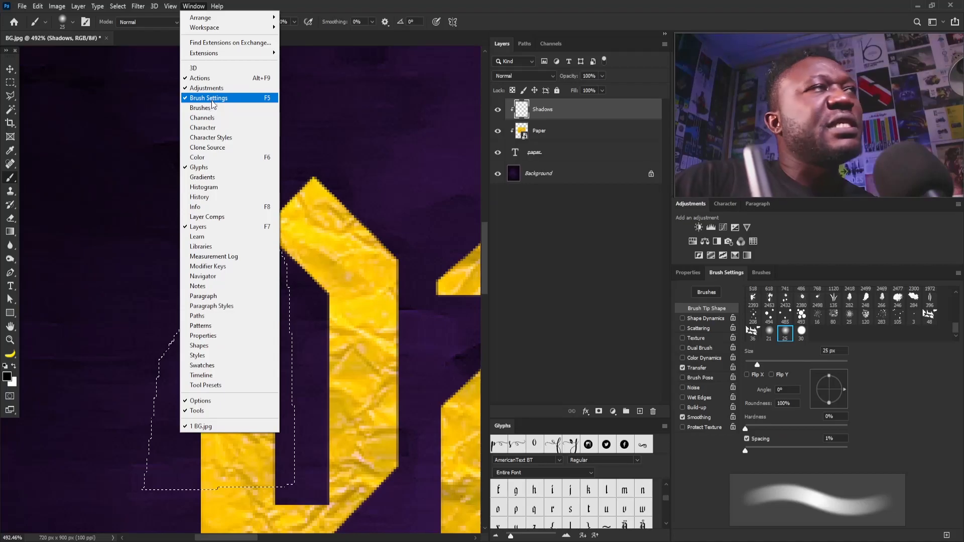
left_click(787, 333)
scroll(929, 323, "up", 10)
left_click(753, 295)
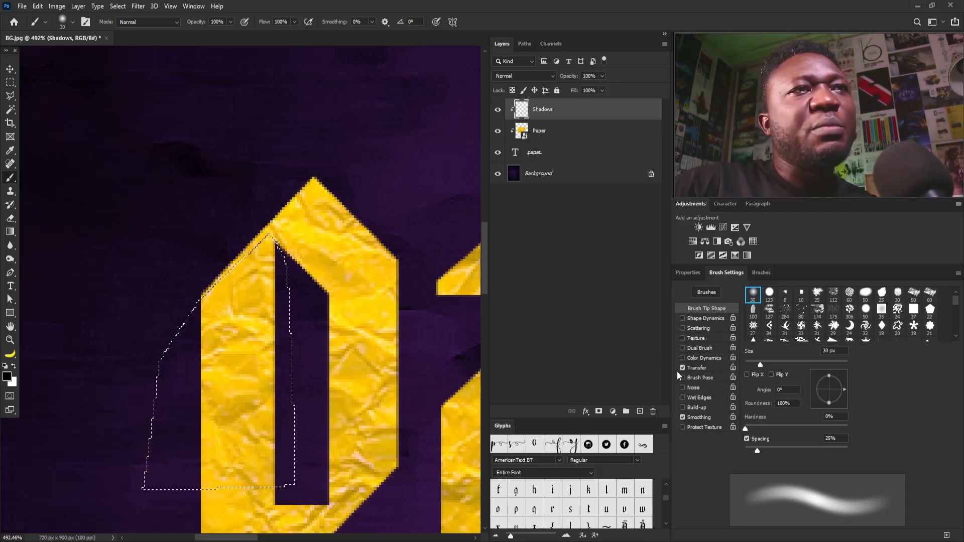
left_click(707, 366)
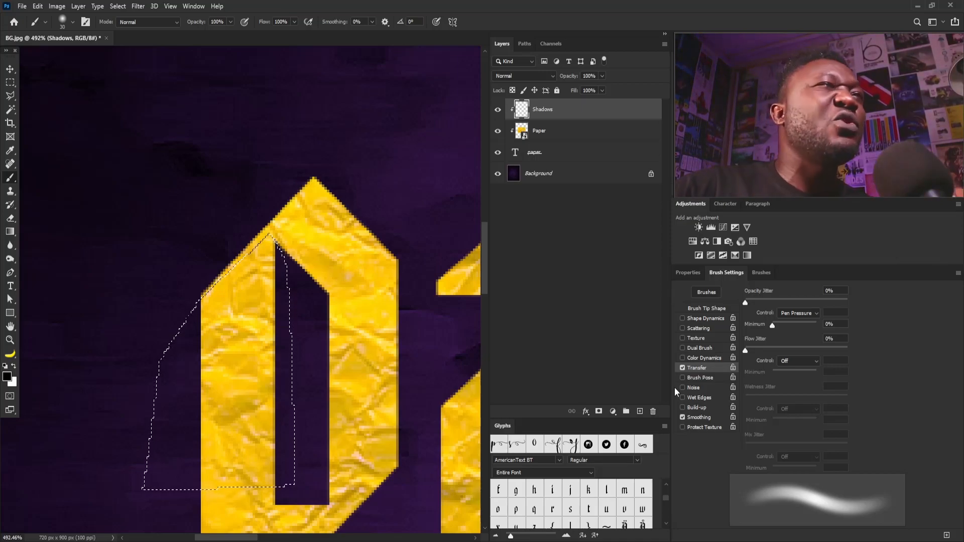
left_click(511, 339)
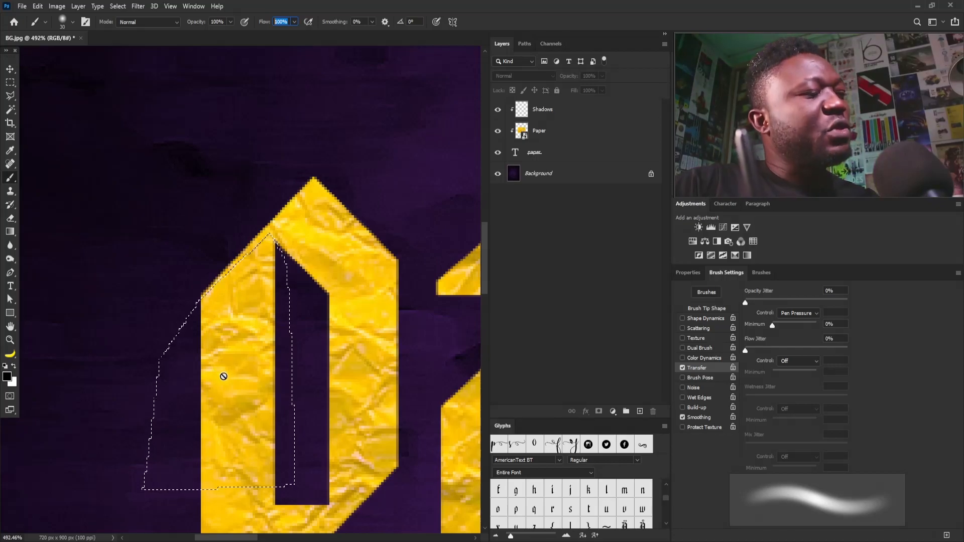
On the Shadows layer, hide the selection outline and paint a soft black shadow under the upper left fold of the first "p"
left_click(522, 110)
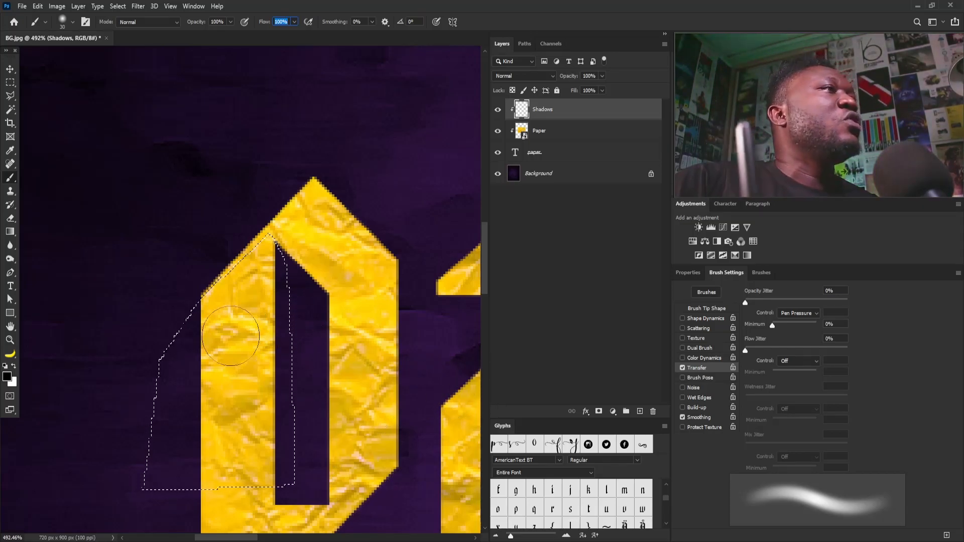
key("ctrl+h")
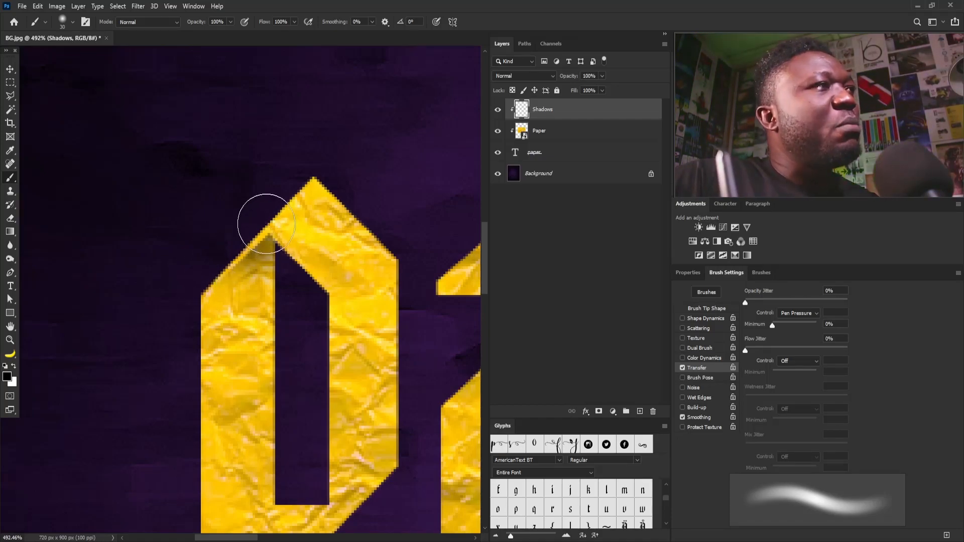
mouse_move(260, 225)
left_mouse_down()
mouse_move(269, 282)
mouse_move(280, 289)
left_mouse_up()
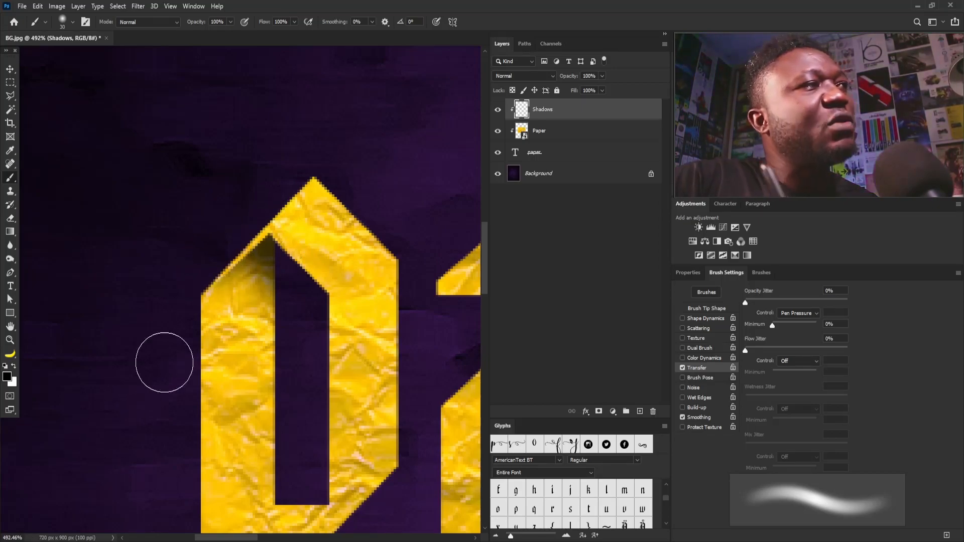
left_click_drag(260, 237, 236, 258)
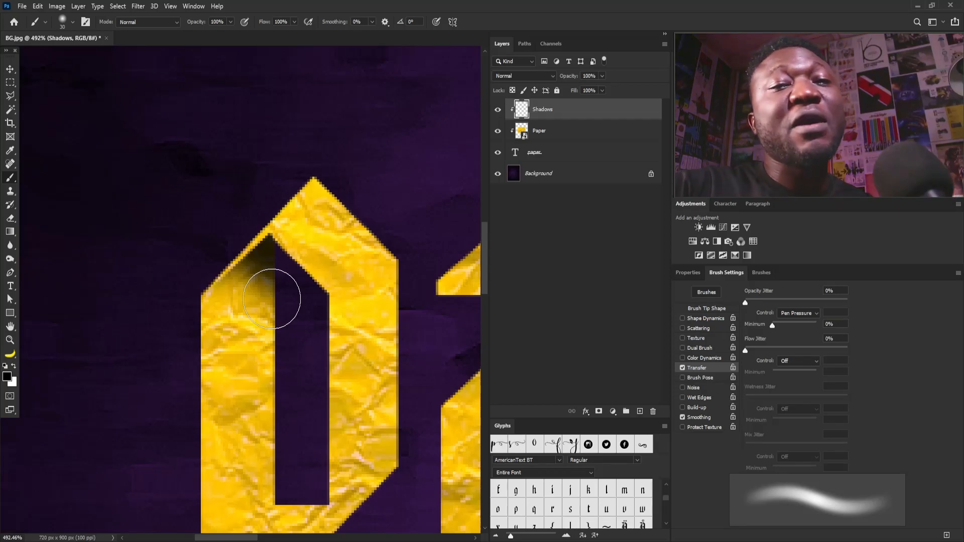
Outline the right stroke of the first "p" down to its lower fold with a closed Pen path, and convert it into a hidden-outline selection
mouse_move(339, 258)
left_mouse_down()
mouse_move(317, 263)
mouse_move(288, 294)
mouse_move(290, 273)
mouse_move(296, 290)
left_mouse_up()
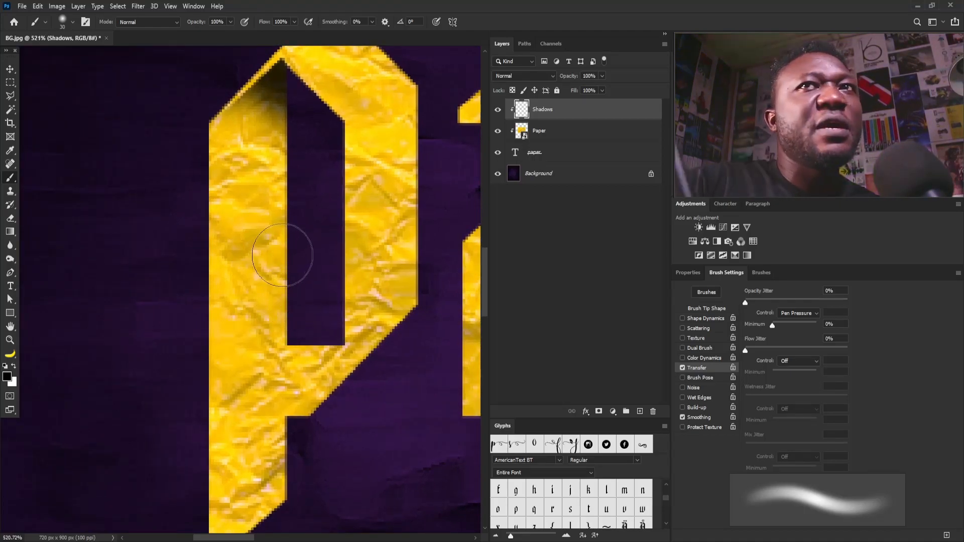
key("p")
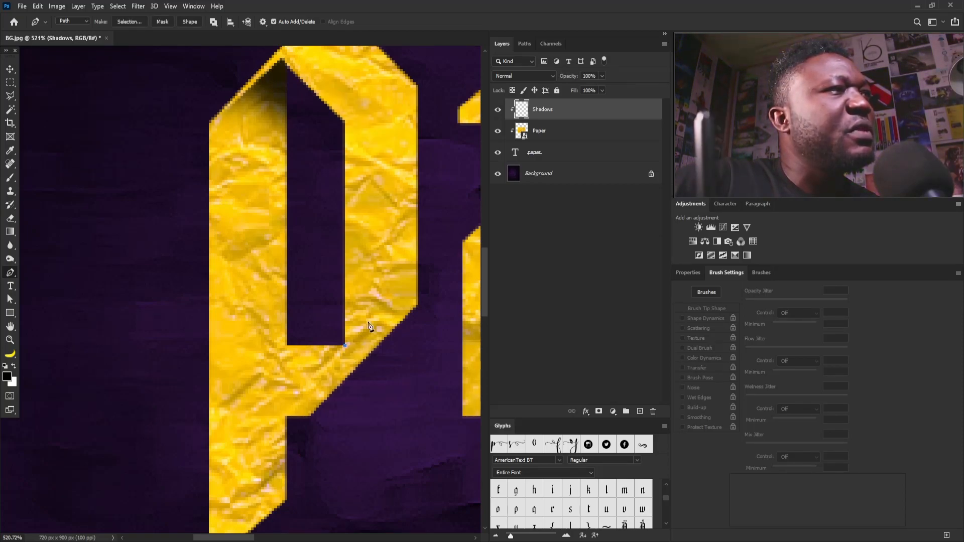
left_click_drag(445, 242, 462, 233)
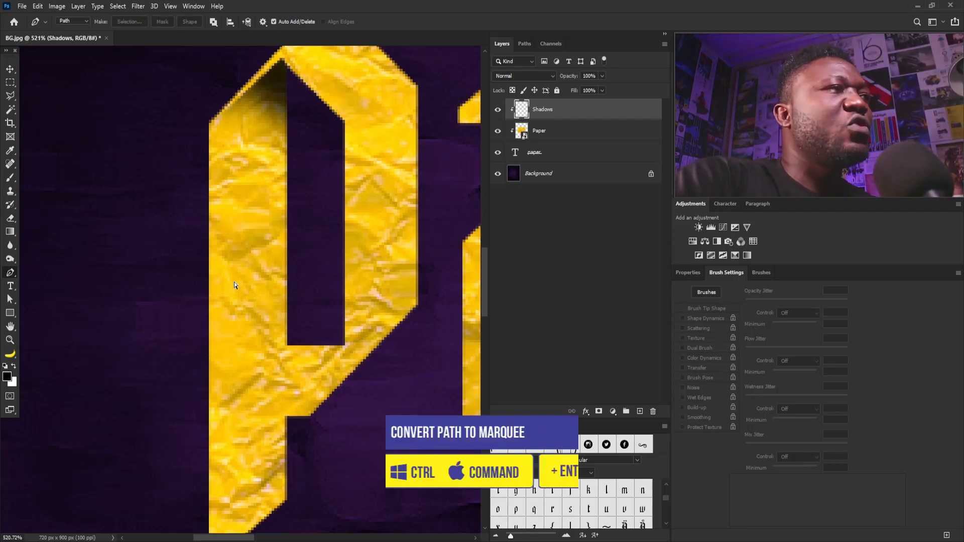
key("ctrl+Return")
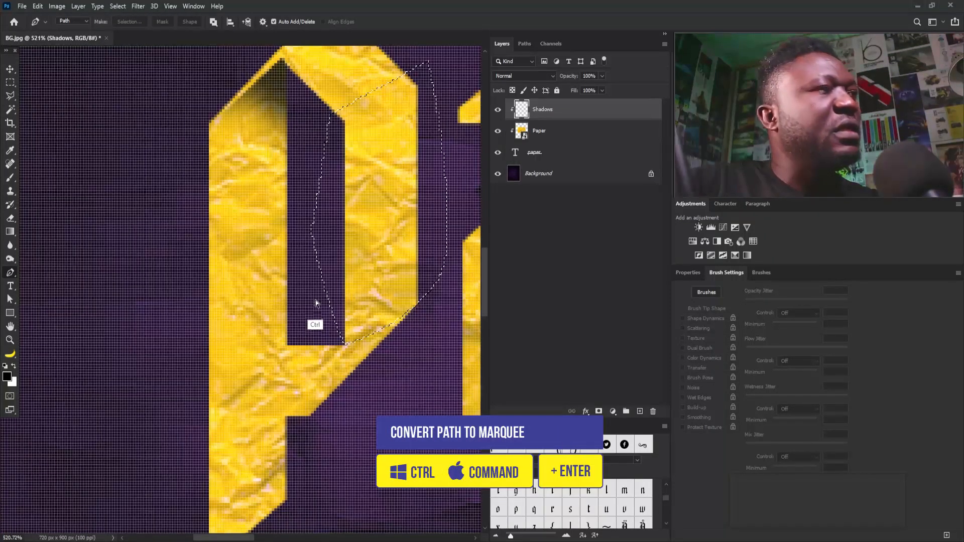
key("ctrl+h")
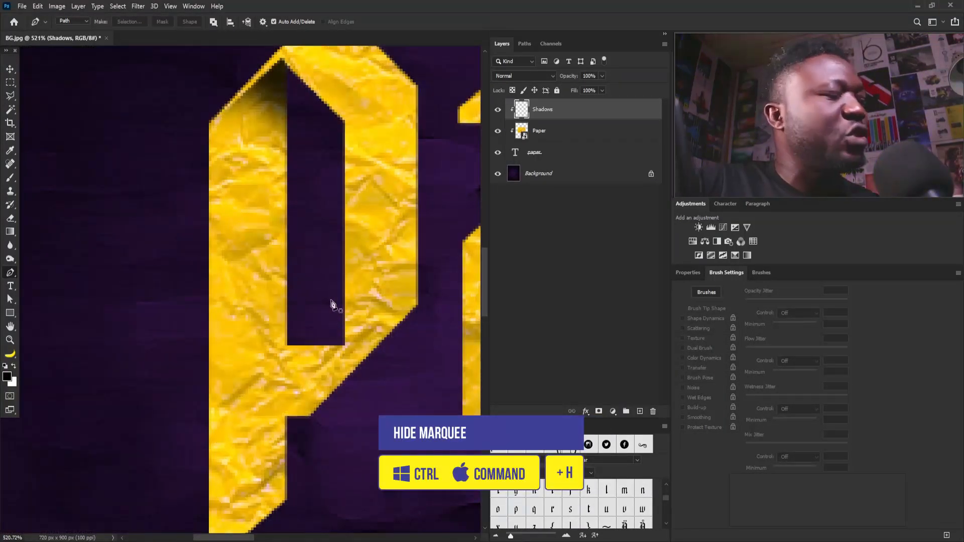
Paint a soft black shadow at the lower end of the right stroke of the "p", along the diagonal fold, and deselect
key("b")
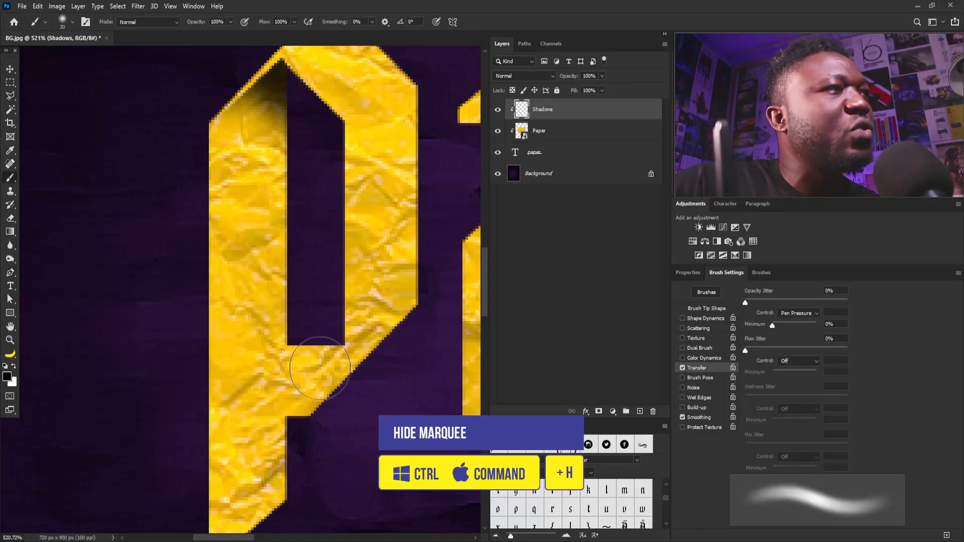
mouse_move(321, 367)
left_mouse_down()
mouse_move(317, 316)
mouse_move(363, 381)
left_mouse_up()
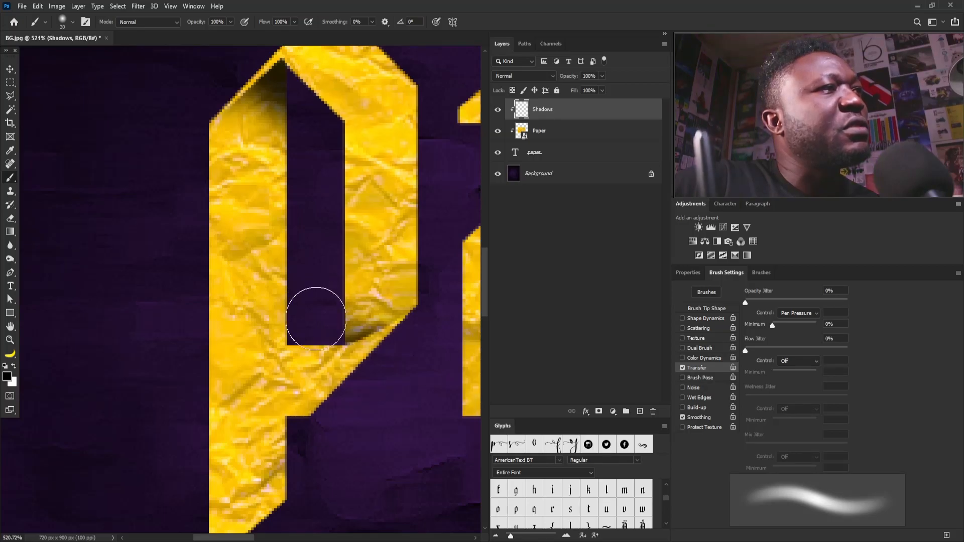
left_click_drag(314, 314, 339, 288)
mouse_move(368, 361)
left_mouse_down()
mouse_move(342, 382)
mouse_move(349, 368)
mouse_move(369, 365)
mouse_move(339, 410)
left_mouse_up()
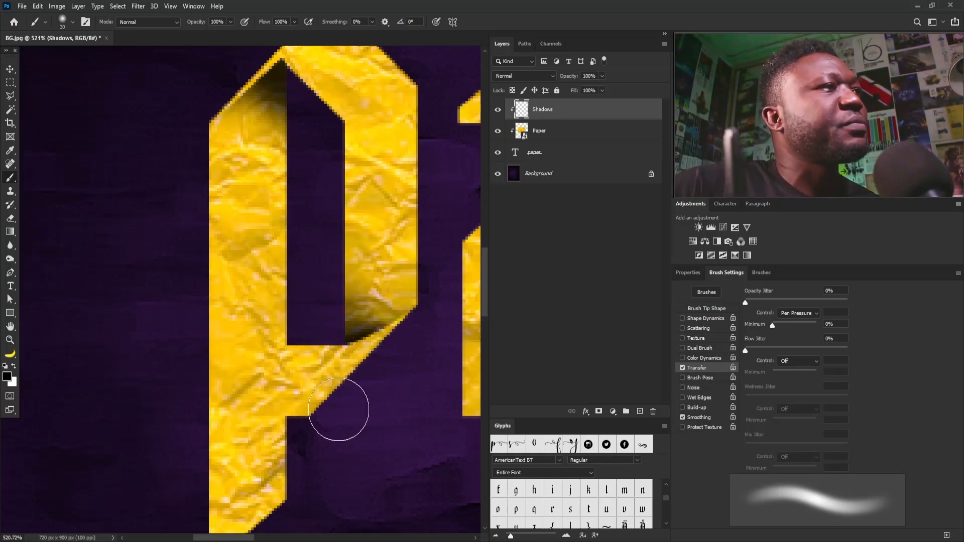
key("ctrl")
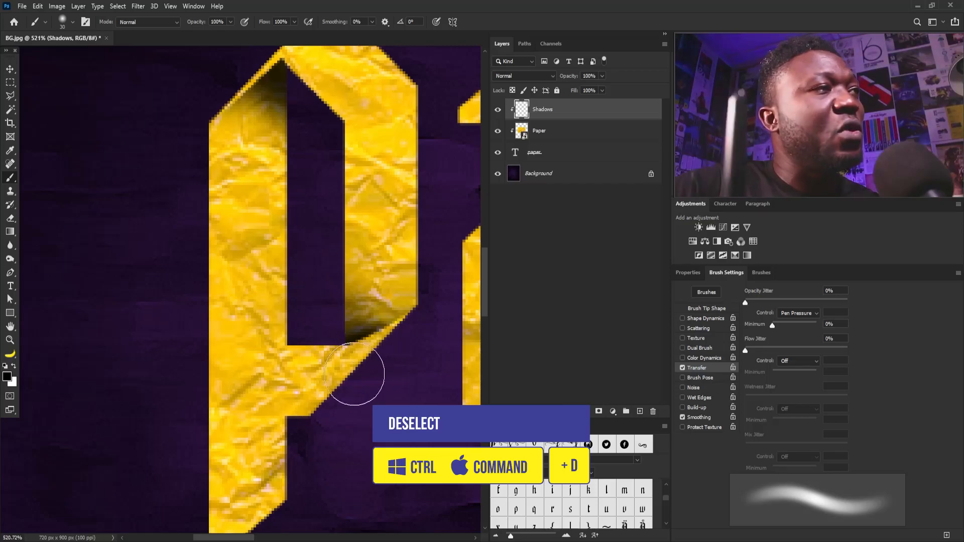
key("ctrl")
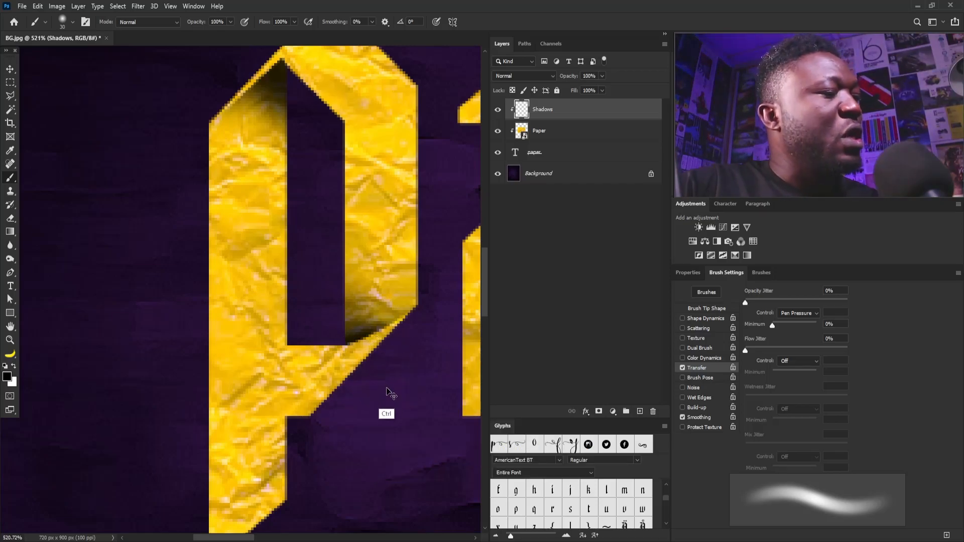
key("ctrl+h")
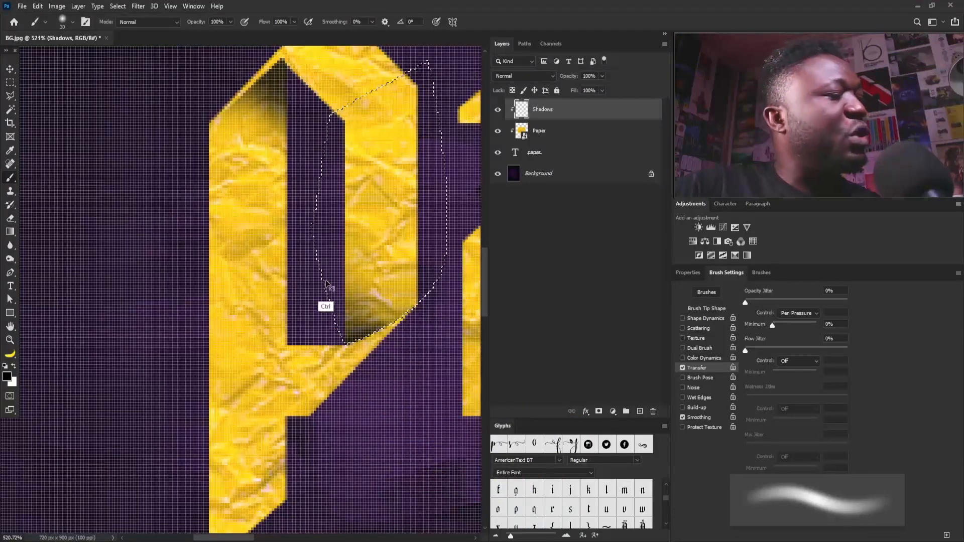
key("ctrl+d")
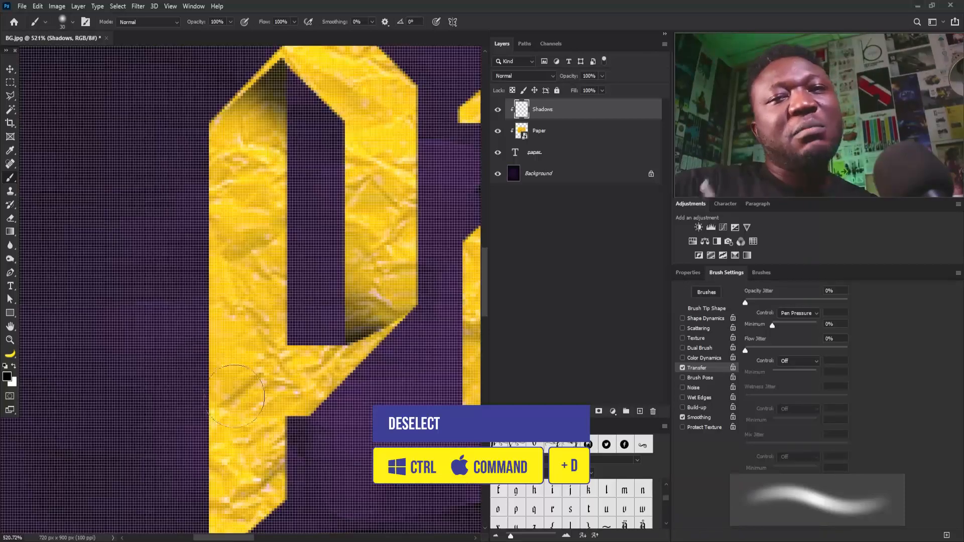
Marquee-select a rectangle right of the "p" stem, brush a soft shadow onto the lower connecting stroke beside the stem, and deselect
left_click(10, 84)
left_click_drag(165, 217, 447, 524)
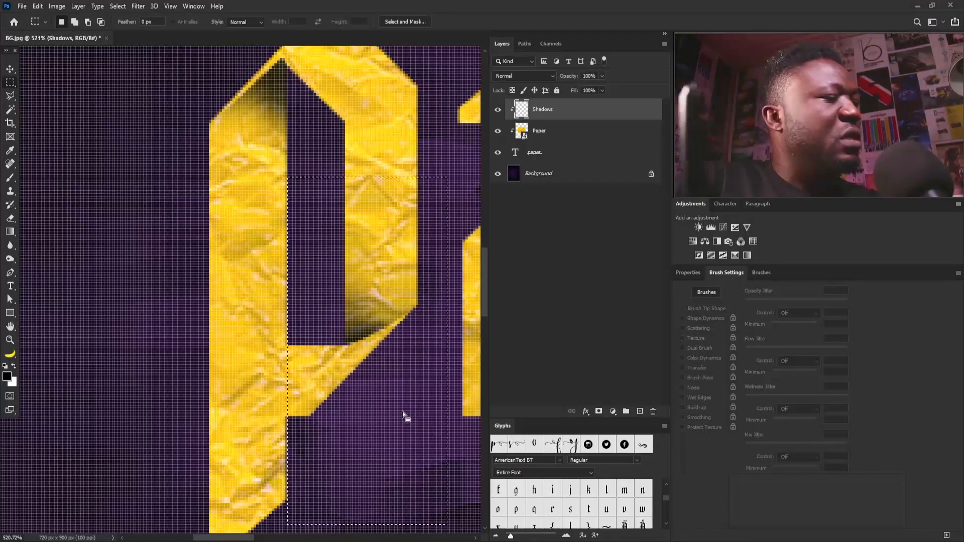
key("b")
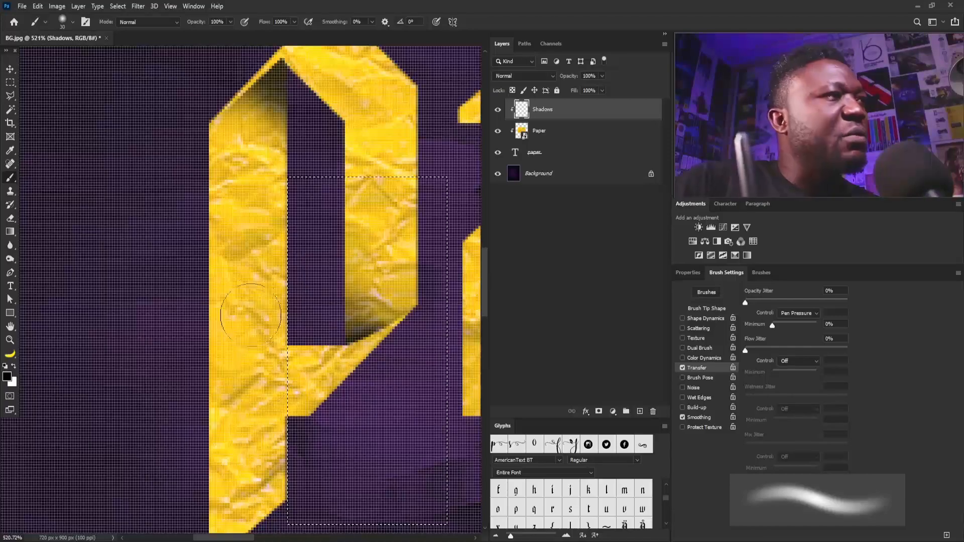
left_click_drag(260, 314, 275, 399)
mouse_move(266, 330)
left_mouse_down()
mouse_move(274, 379)
mouse_move(263, 343)
left_mouse_up()
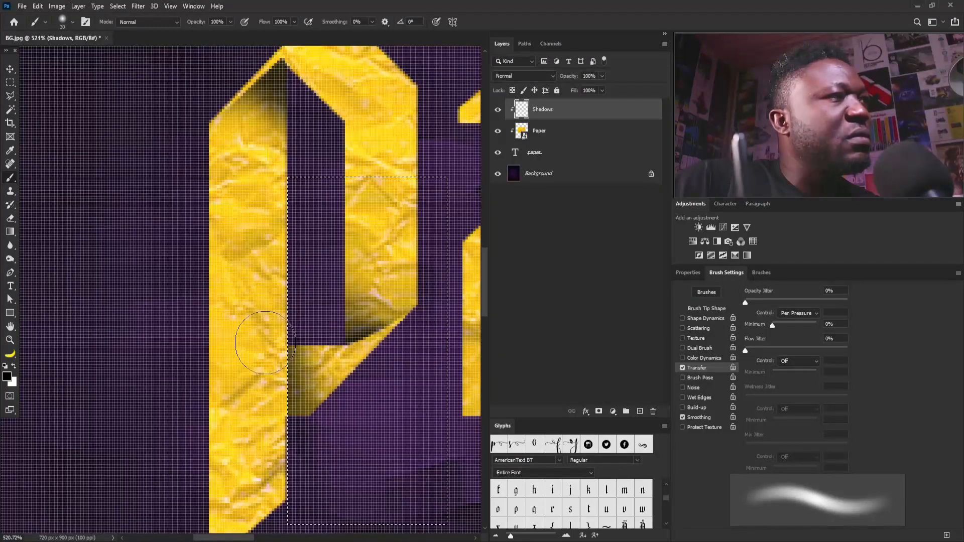
left_click_drag(258, 386, 260, 397)
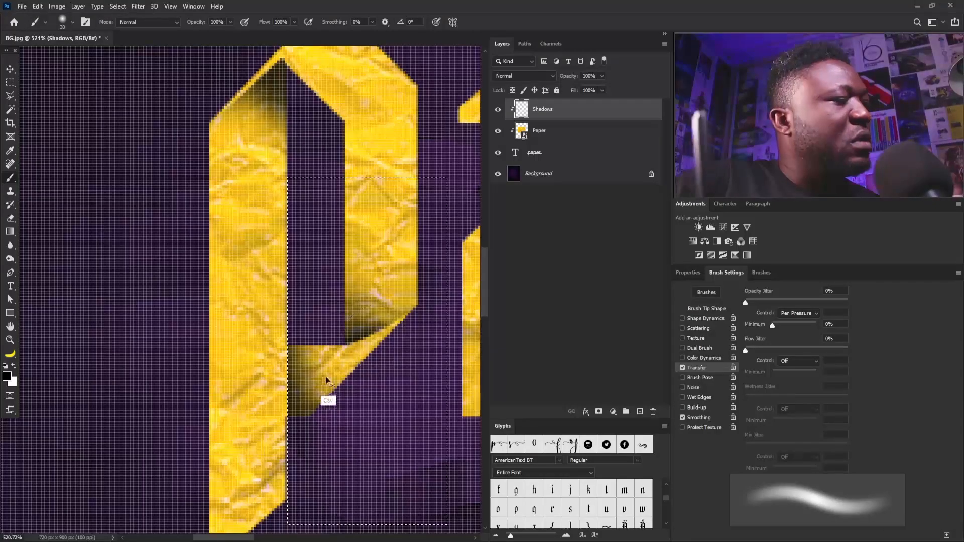
key("ctrl+d")
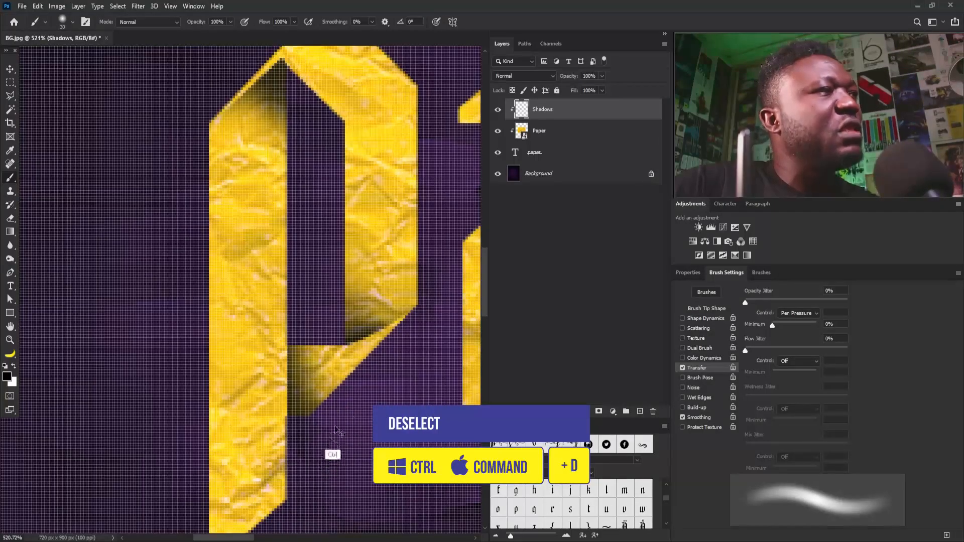
Outline the upper left tip of the "a" below its slanted edge with a closed Pen path, convert it into a selection, and activate the Brush
left_click_drag(387, 247, 349, 335)
mouse_move(419, 347)
left_mouse_down()
mouse_move(351, 317)
mouse_move(372, 294)
mouse_move(390, 312)
left_mouse_up()
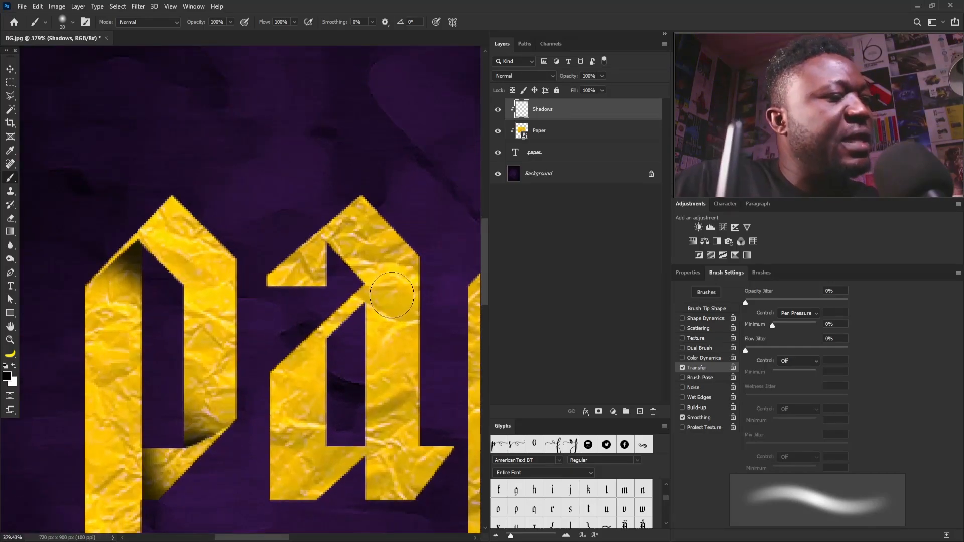
key("p")
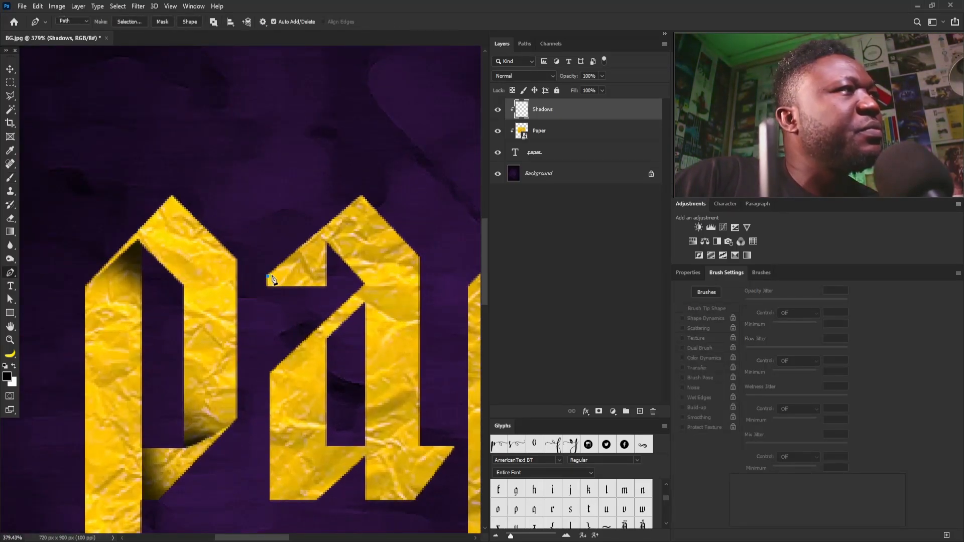
mouse_move(318, 250)
left_mouse_down()
mouse_move(329, 274)
mouse_move(333, 252)
left_mouse_up()
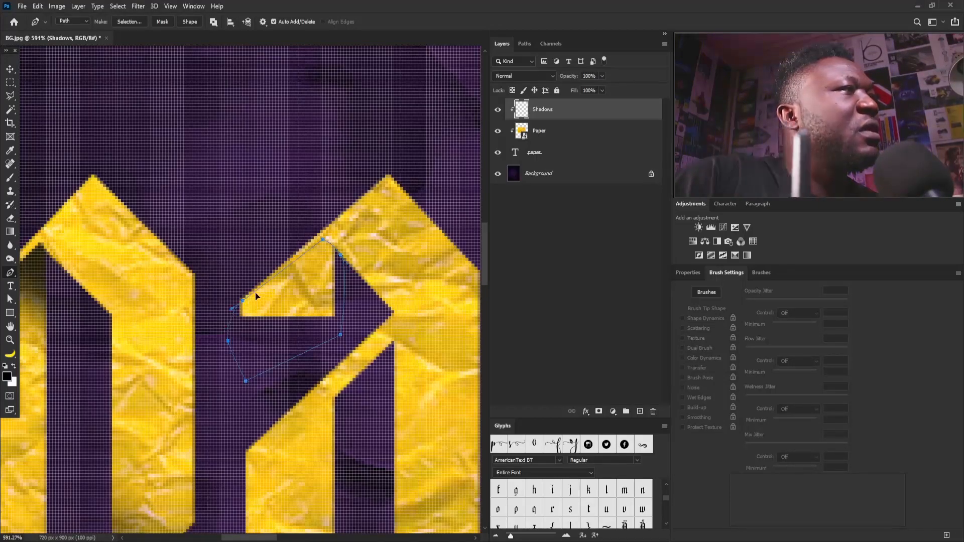
key("ctrl+Return")
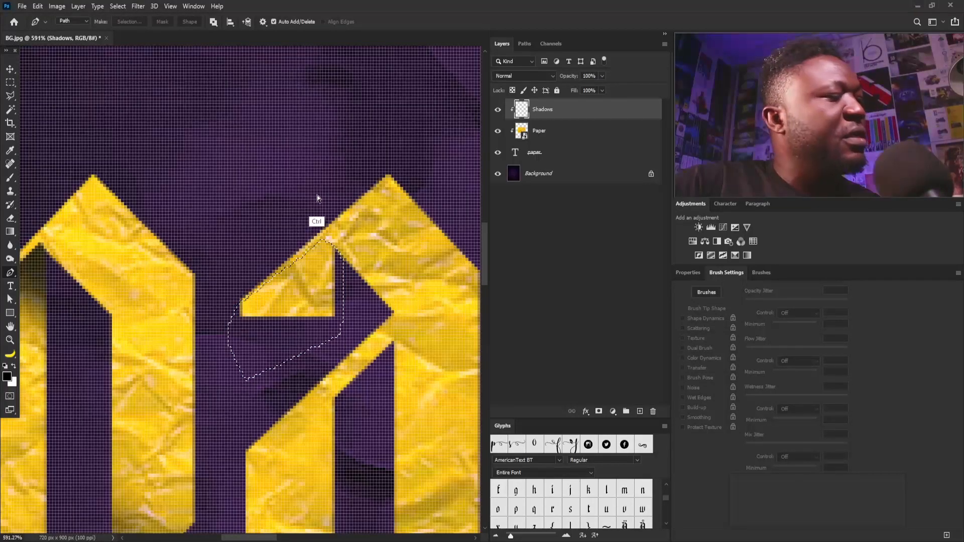
key("b")
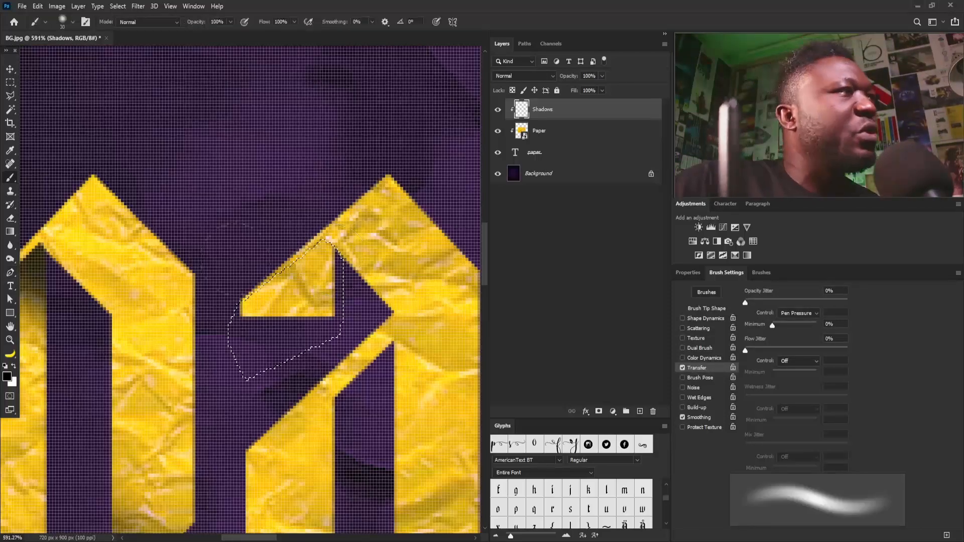
Hide the selection outline and paint a soft black shadow on the upper left tip of the "a", beneath its slanted fold
key("ctrl+h")
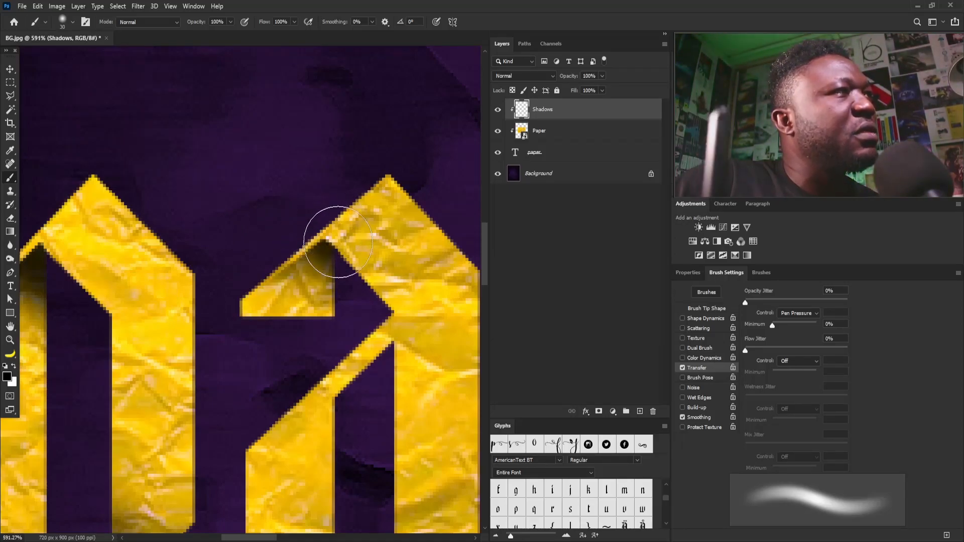
left_click_drag(308, 226, 350, 248)
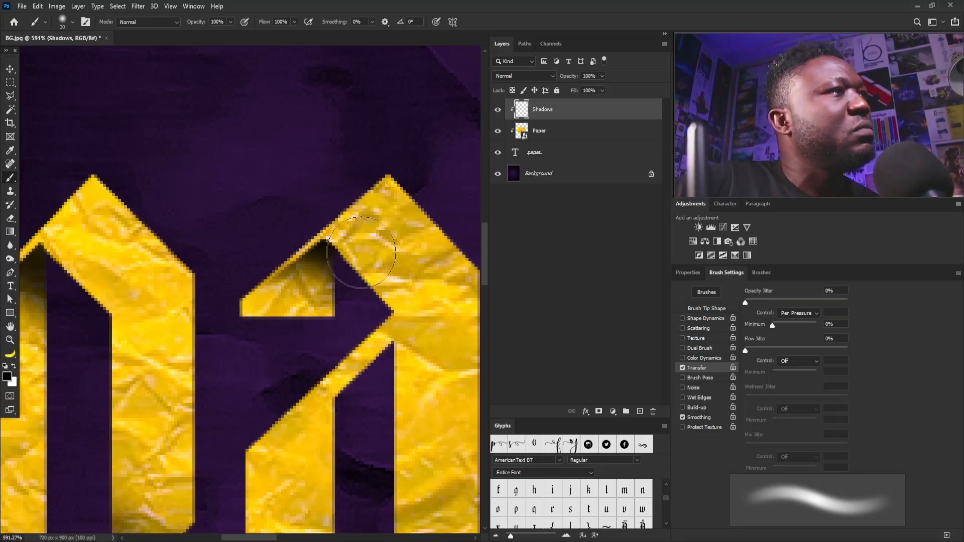
left_click_drag(389, 190, 357, 227)
left_click_drag(385, 283, 346, 246)
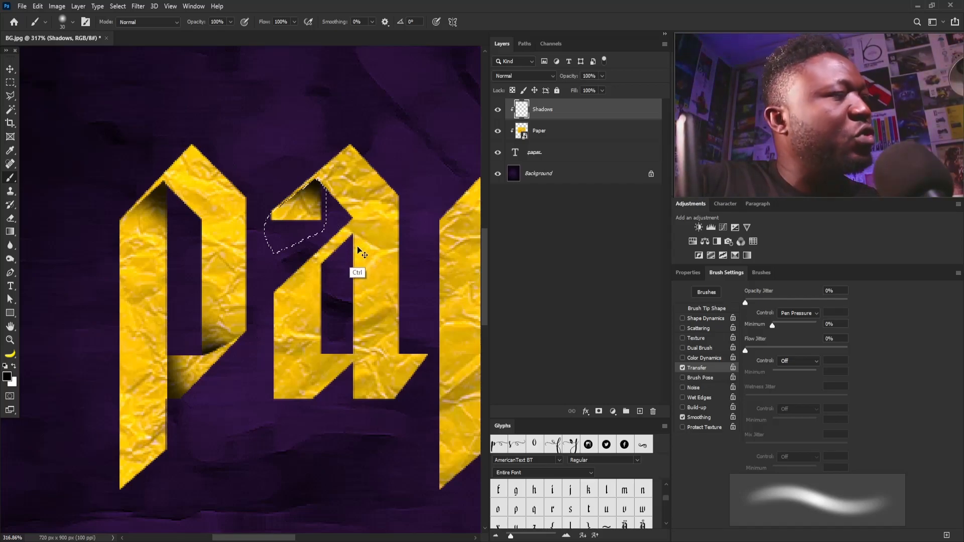
Marquee-select a rectangle about 28 by 58 px over the thin diagonal stroke of the "a", ending at its right stem's edge
left_click(11, 85)
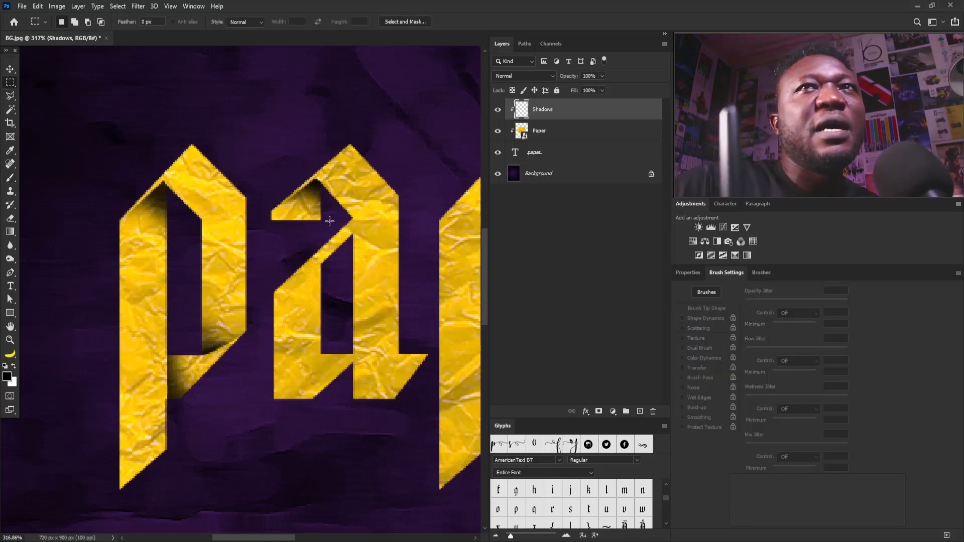
left_click_drag(337, 209, 356, 317)
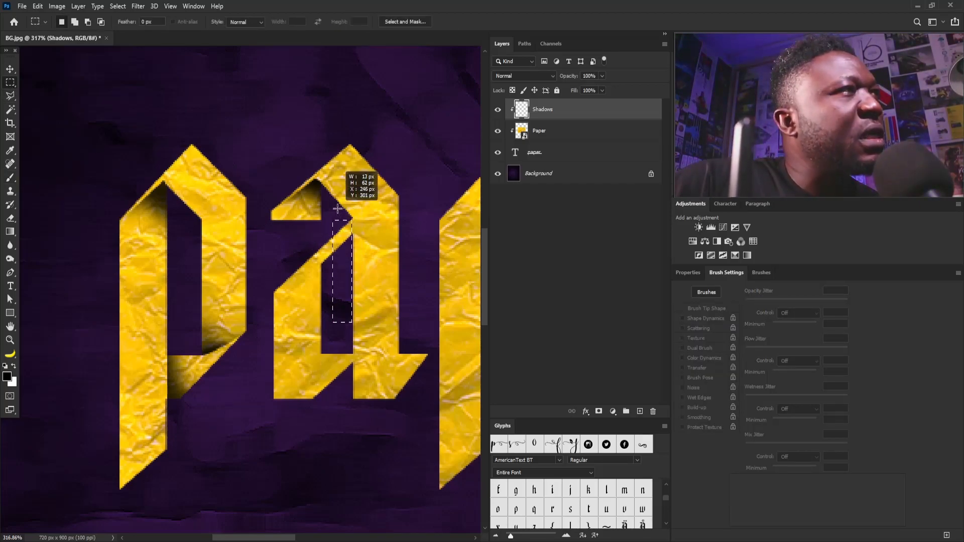
left_click_drag(337, 208, 338, 208)
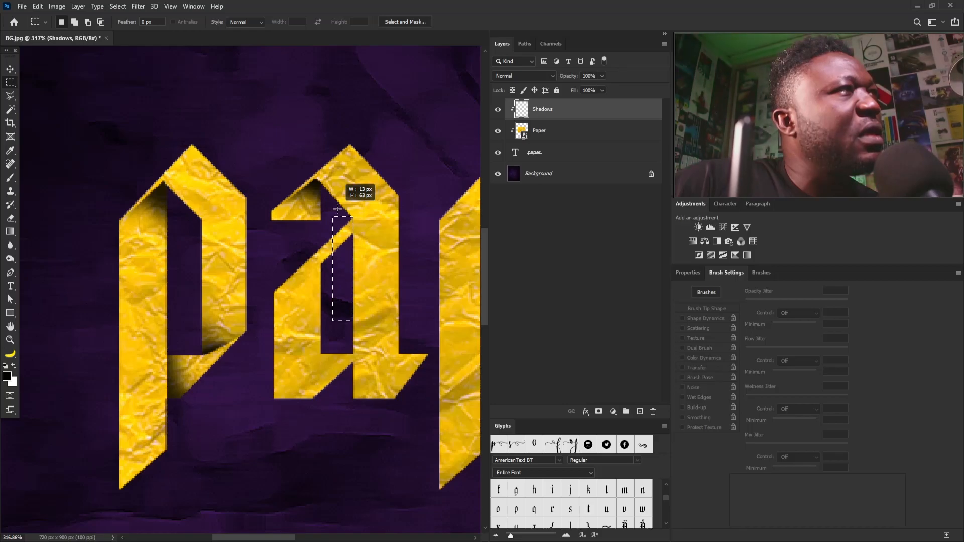
mouse_move(353, 319)
left_mouse_down()
mouse_move(337, 321)
mouse_move(352, 314)
left_mouse_up()
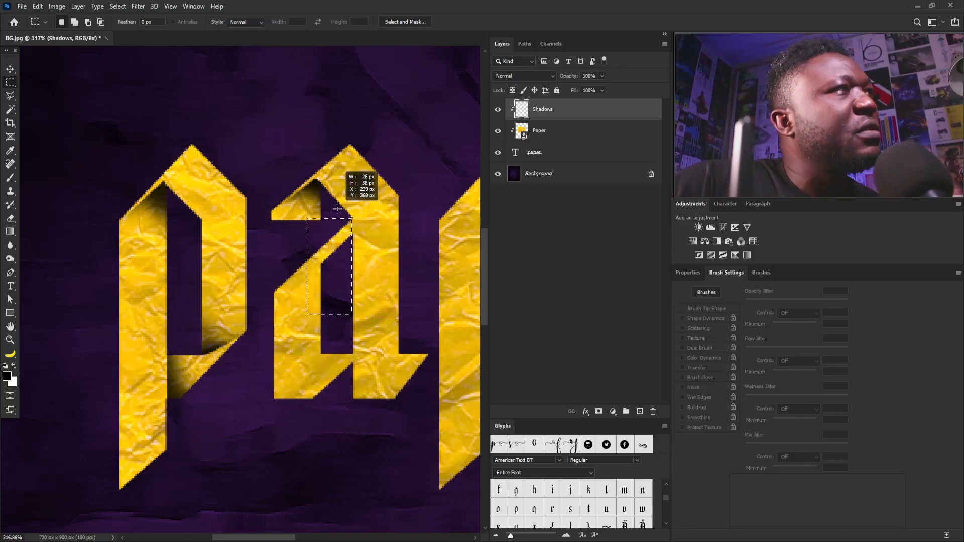
left_click_drag(337, 209, 337, 208)
Brush a soft black shadow onto the upper end of the "a" diagonal stroke where it meets the right stem, and deselect
key("b")
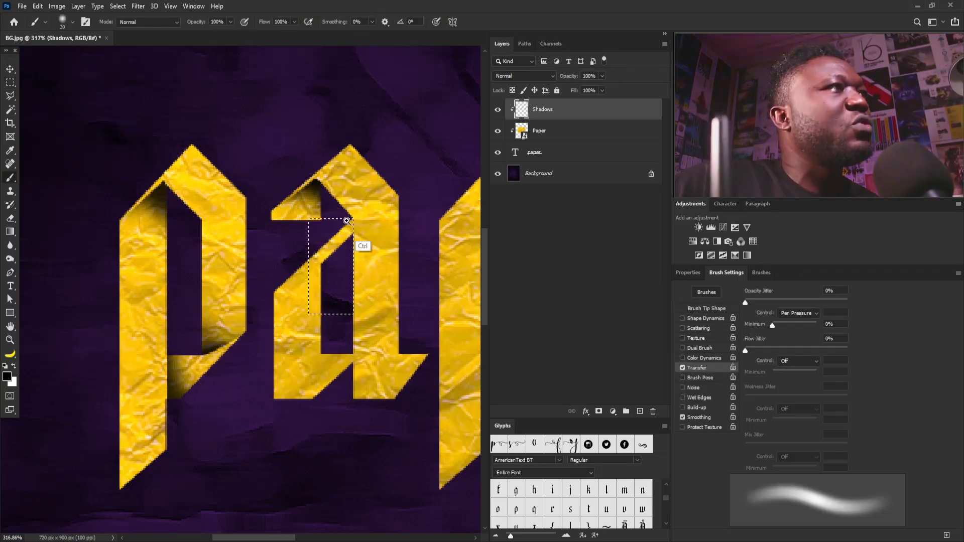
scroll(359, 221, "up", 5)
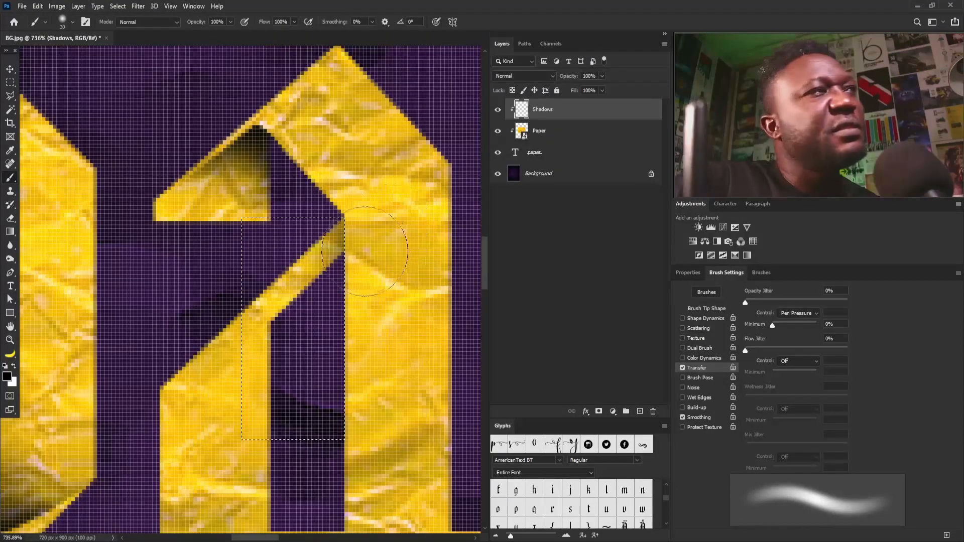
left_click_drag(366, 236, 346, 249)
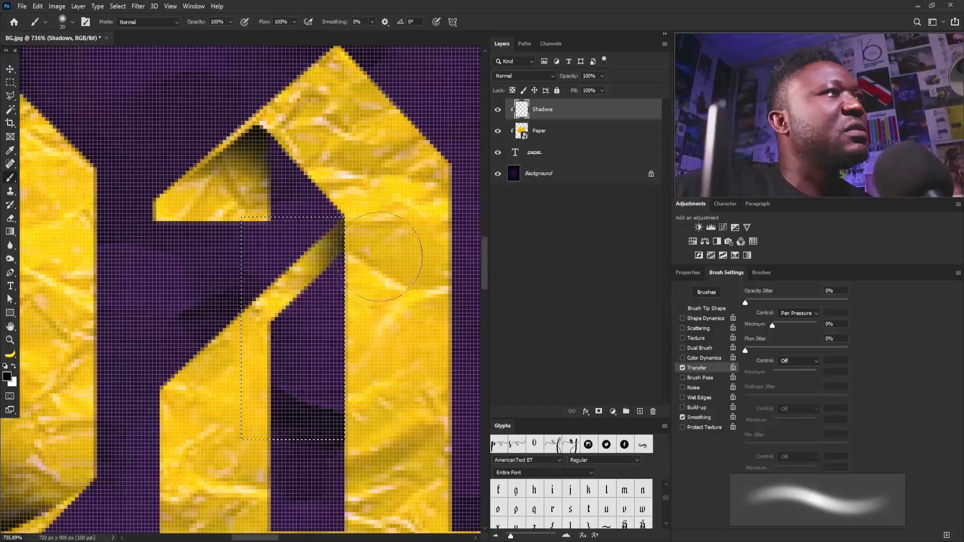
left_click_drag(382, 187, 344, 254)
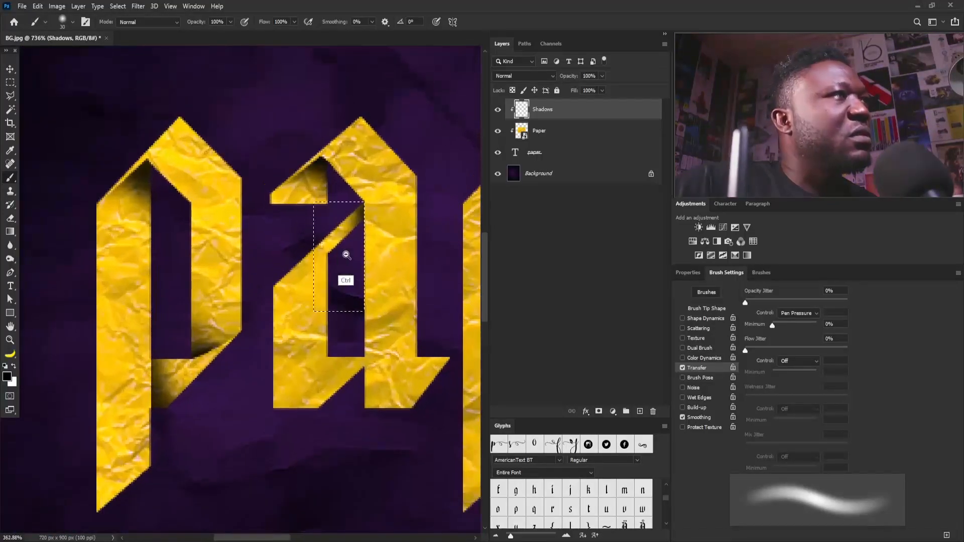
key("ctrl+d")
Marquee-select both stems of the "a" down to its base, brush soft shadows along their lower ends with a 35 px brush, and deselect
left_click(11, 87)
mouse_move(446, 340)
left_mouse_down()
mouse_move(232, 204)
mouse_move(455, 359)
left_mouse_up()
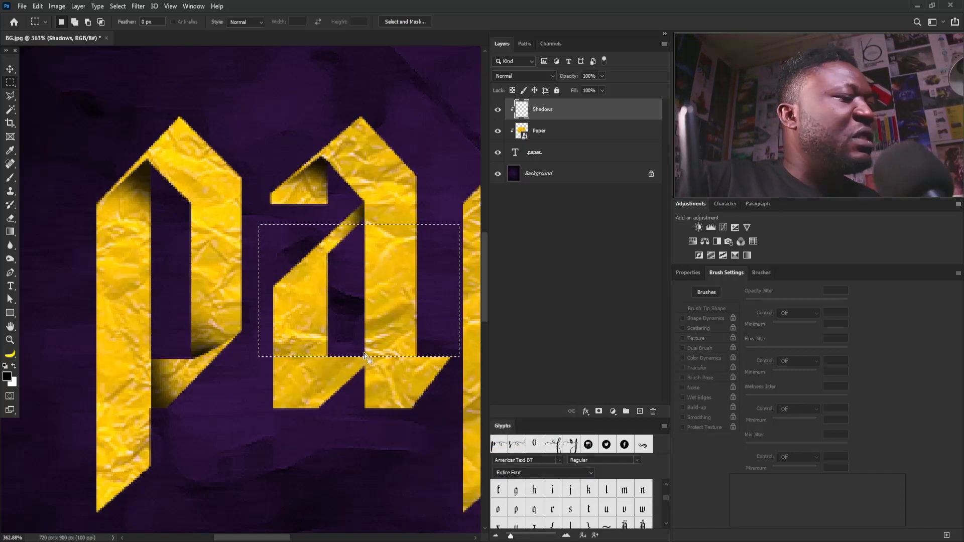
key("b")
mouse_move(279, 373)
left_mouse_down()
mouse_move(396, 377)
mouse_move(356, 377)
mouse_move(363, 387)
mouse_move(336, 370)
mouse_move(386, 376)
mouse_move(354, 370)
mouse_move(368, 341)
mouse_move(376, 354)
mouse_move(411, 345)
left_mouse_up()
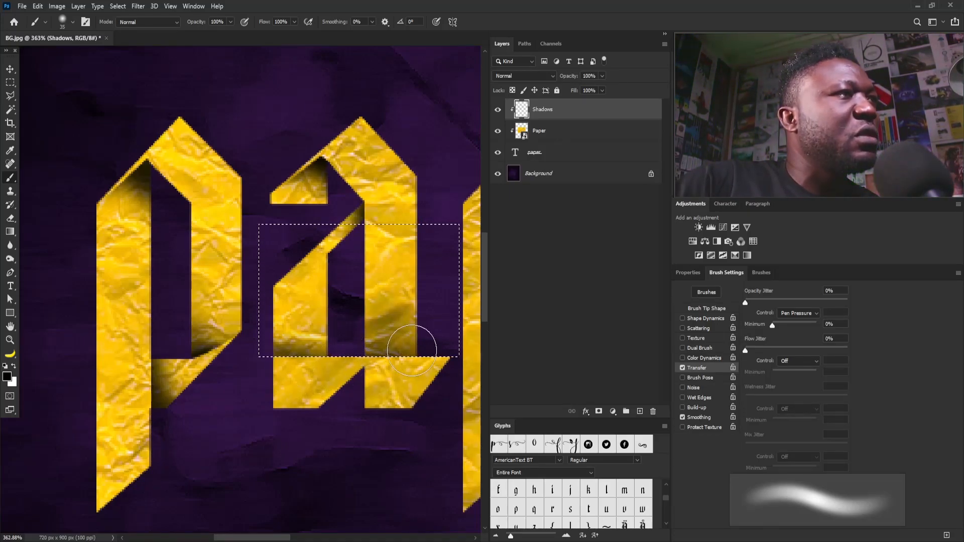
key("ctrl+z")
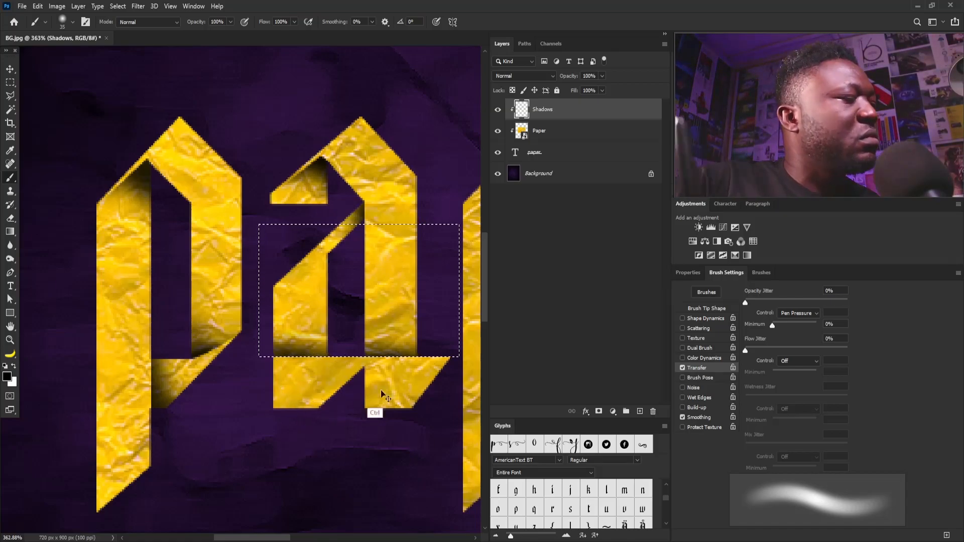
key("ctrl+d")
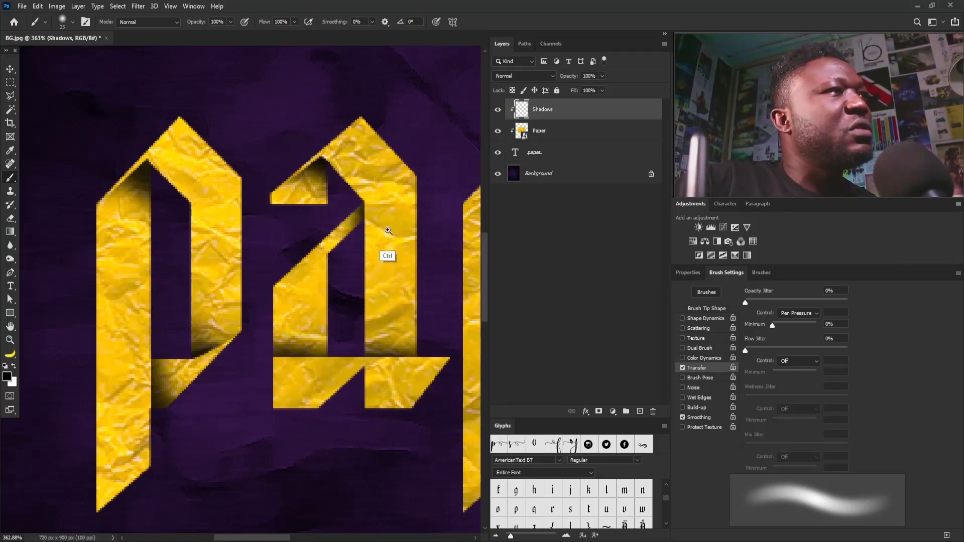
Marquee-select the whole first "p" and copy its shadows from the Shadows layer to a new layer
left_click_drag(388, 231, 351, 265)
left_click_drag(391, 289, 312, 321)
mouse_move(360, 278)
left_mouse_down()
mouse_move(364, 293)
mouse_move(337, 302)
left_mouse_up()
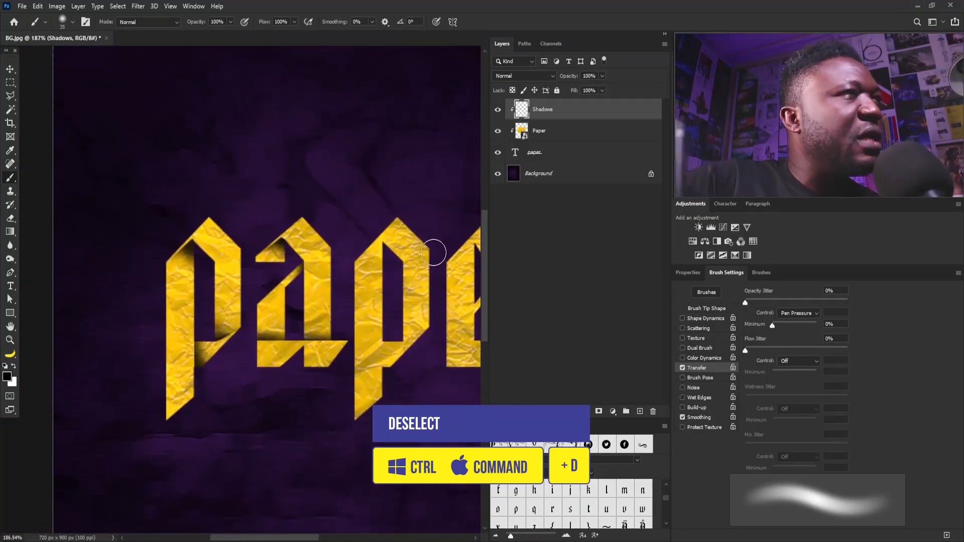
left_click_drag(398, 269, 420, 297)
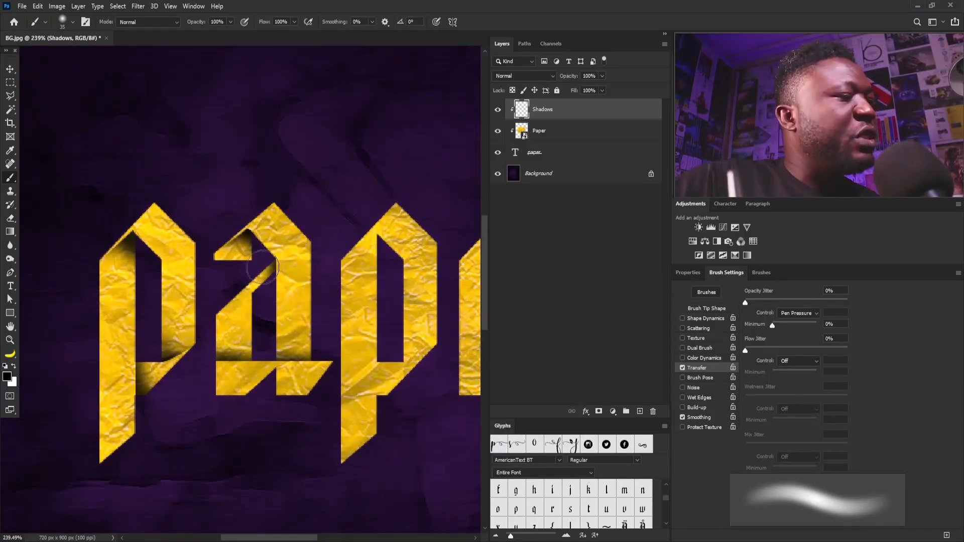
key("m")
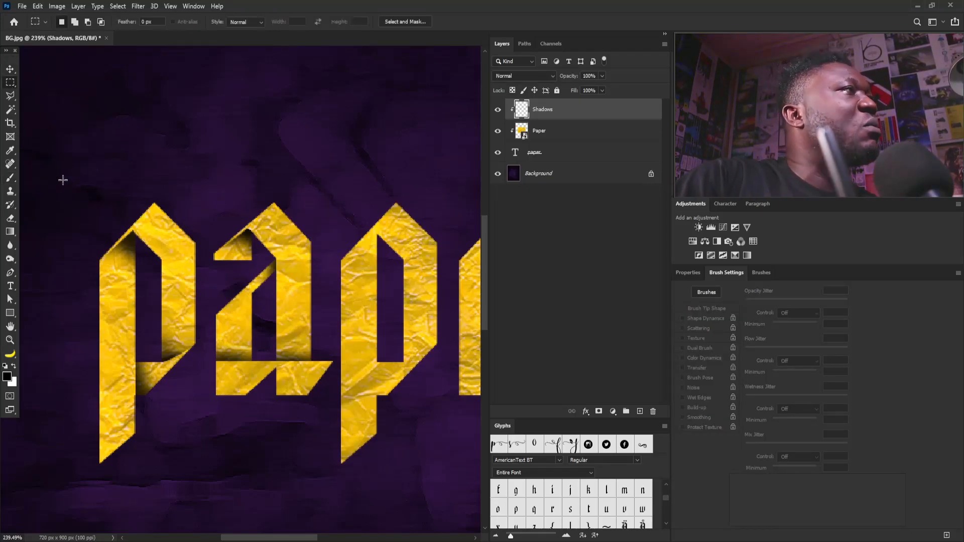
left_click_drag(226, 457, 209, 493)
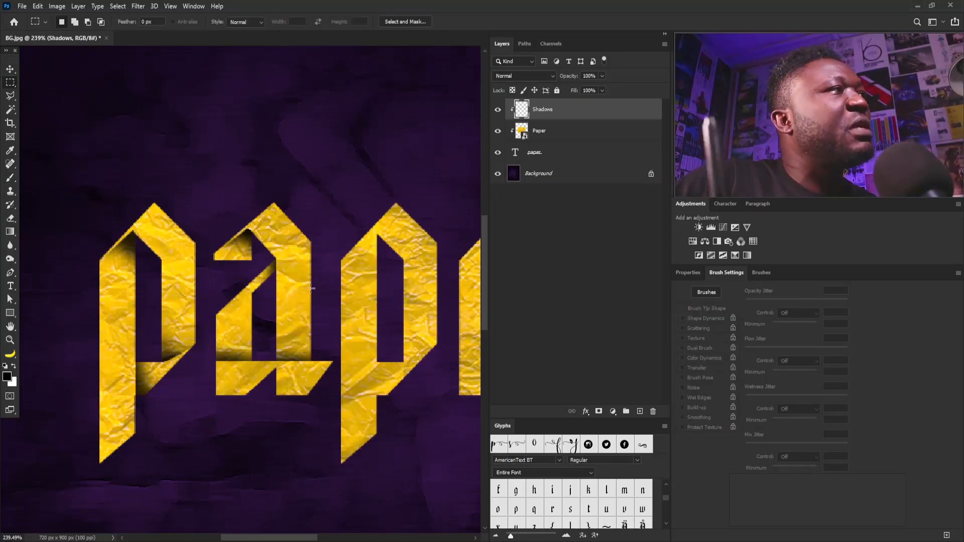
key("ctrl+j")
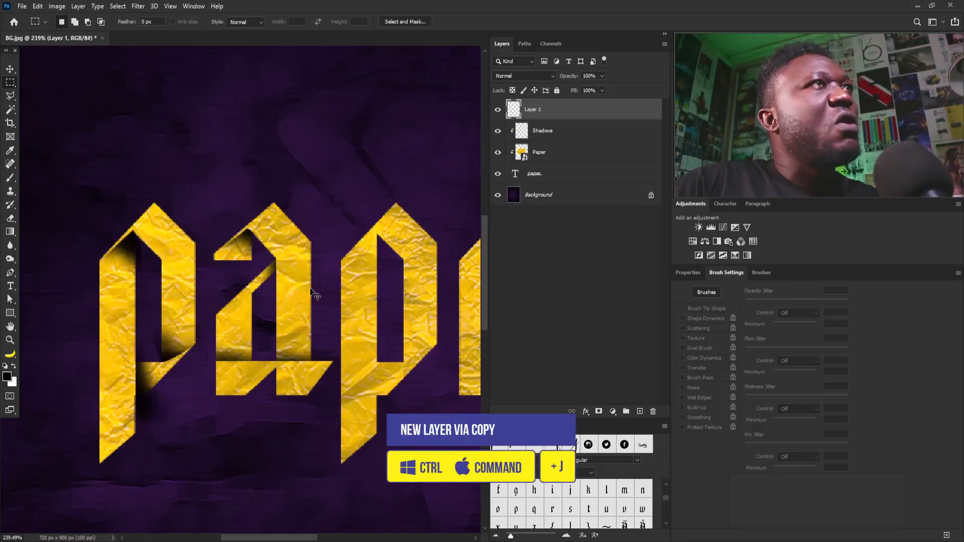
Move the copied shadows onto the second "p" and place their layer between Shadows and Paper so that it is clipped
key("v")
left_click_drag(153, 286, 404, 273)
left_click_drag(552, 112, 550, 143)
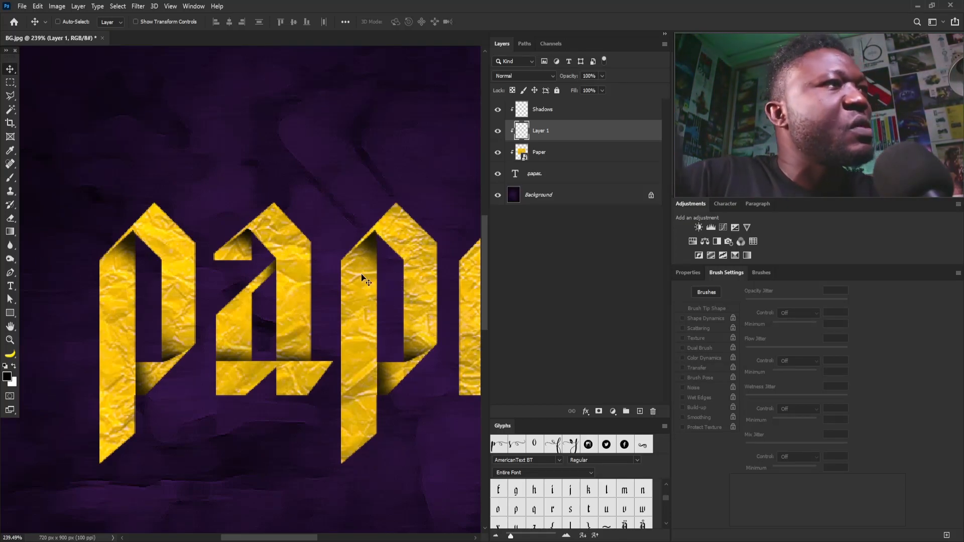
Outline the upper part of the "e" stem below its slanted fold with a closed Pen path, and convert it into a selection
left_click_drag(367, 230, 313, 231)
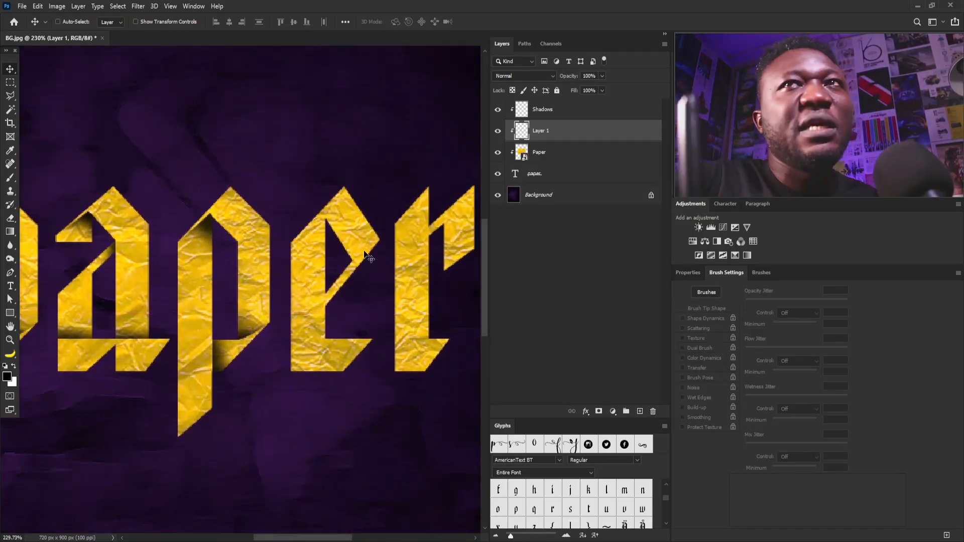
key("p")
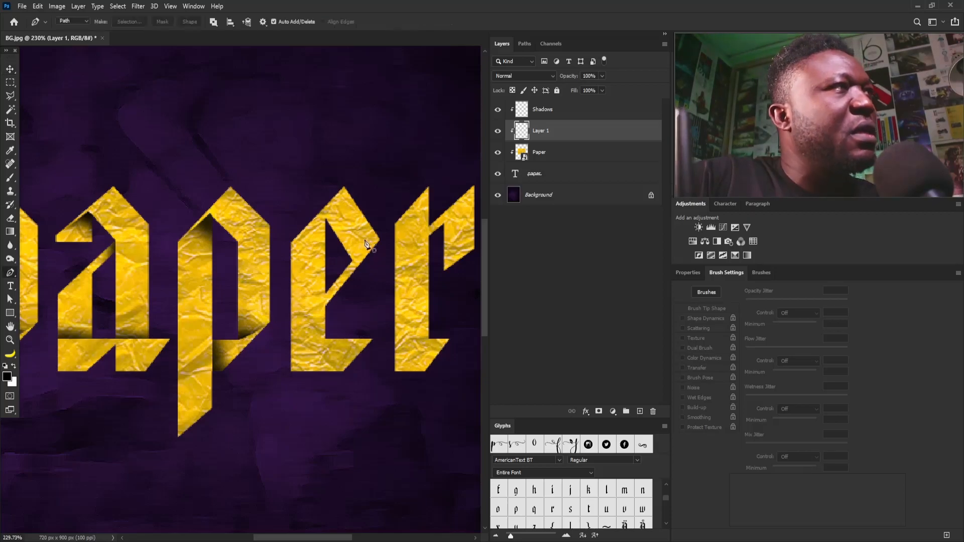
left_click_drag(296, 215, 316, 228)
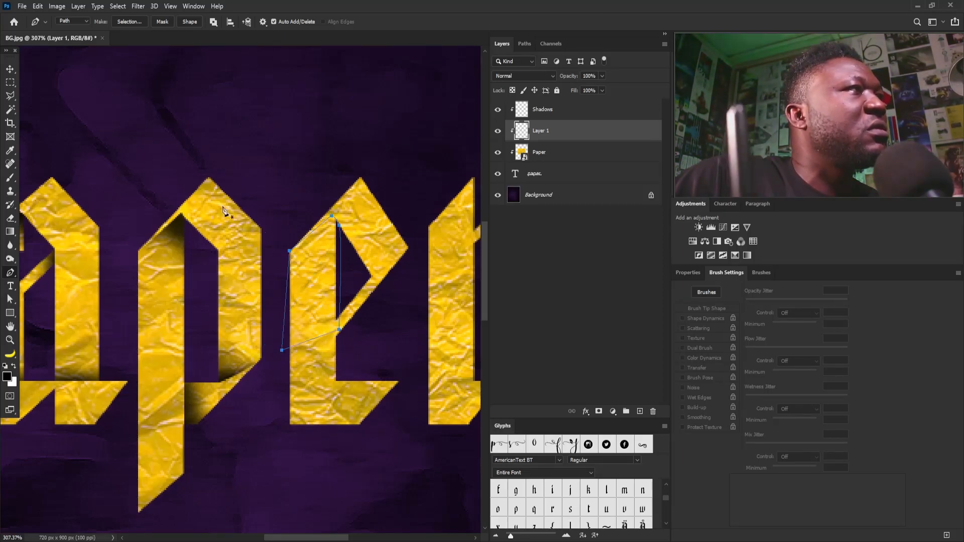
key("ctrl+Return")
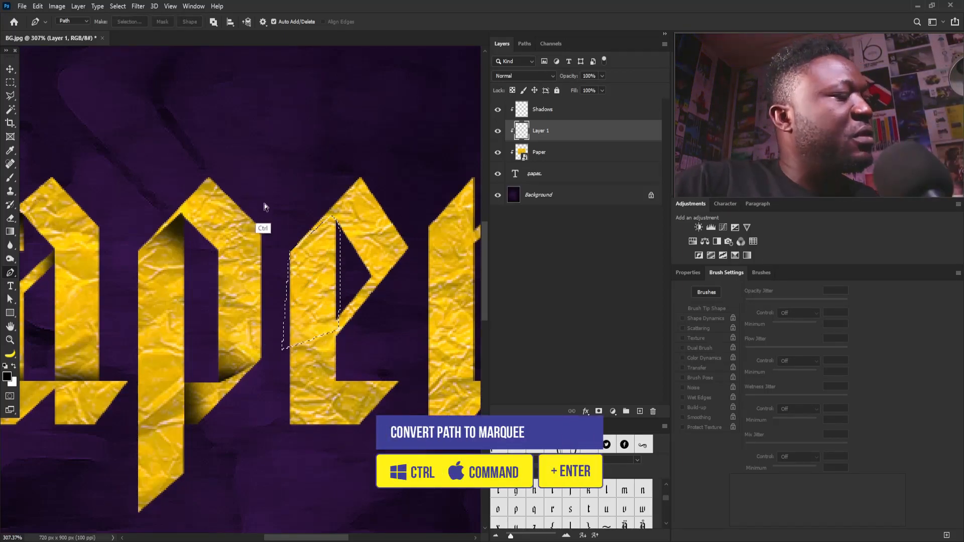
Hide the selection outline and brush a soft black shadow at the top of the "e" stem beneath the slanted fold
key("b")
left_click_drag(309, 187, 334, 206)
key("ctrl+h")
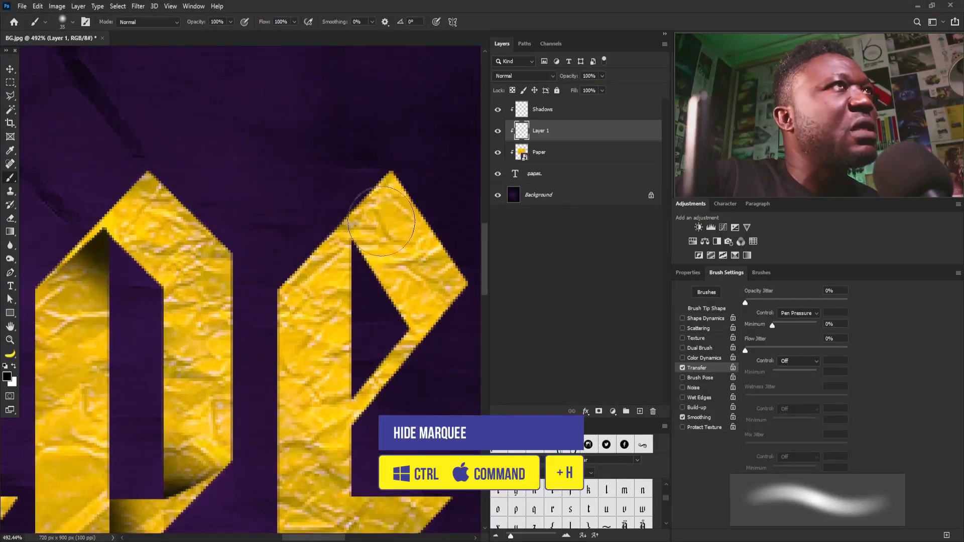
mouse_move(365, 229)
left_mouse_down()
mouse_move(374, 273)
mouse_move(372, 228)
mouse_move(338, 205)
mouse_move(330, 222)
mouse_move(353, 212)
mouse_move(354, 221)
mouse_move(355, 212)
left_mouse_up()
left_click_drag(382, 295, 360, 203)
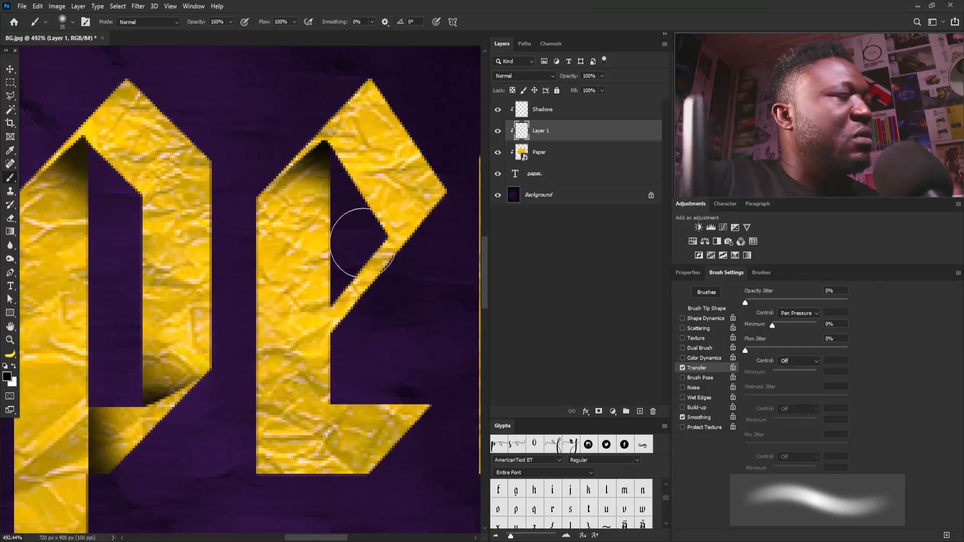
Marquee-select a rectangle right of the "e" stem and brush a soft shadow onto the thin diagonal stroke's lower end beside the stem
key("p")
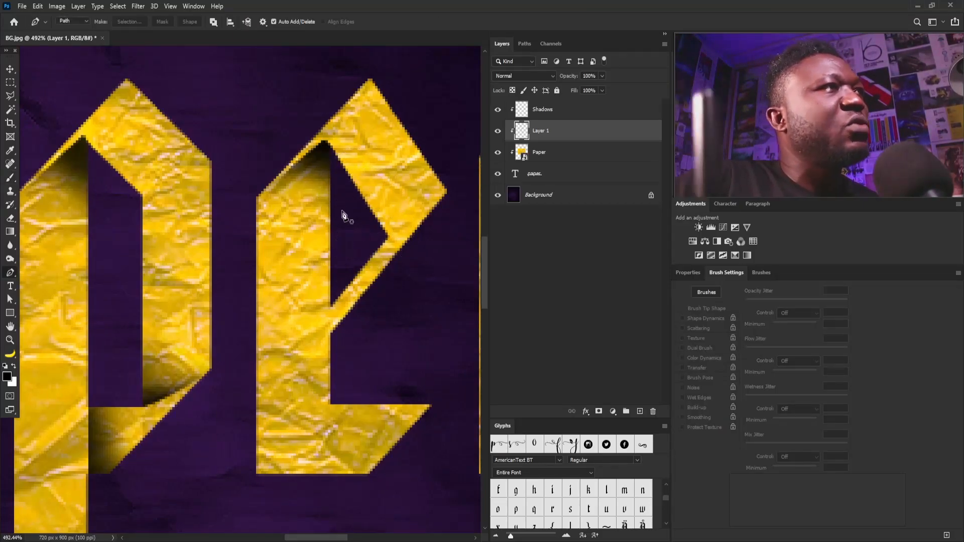
mouse_move(329, 318)
left_mouse_down()
mouse_move(323, 327)
mouse_move(334, 304)
left_mouse_up()
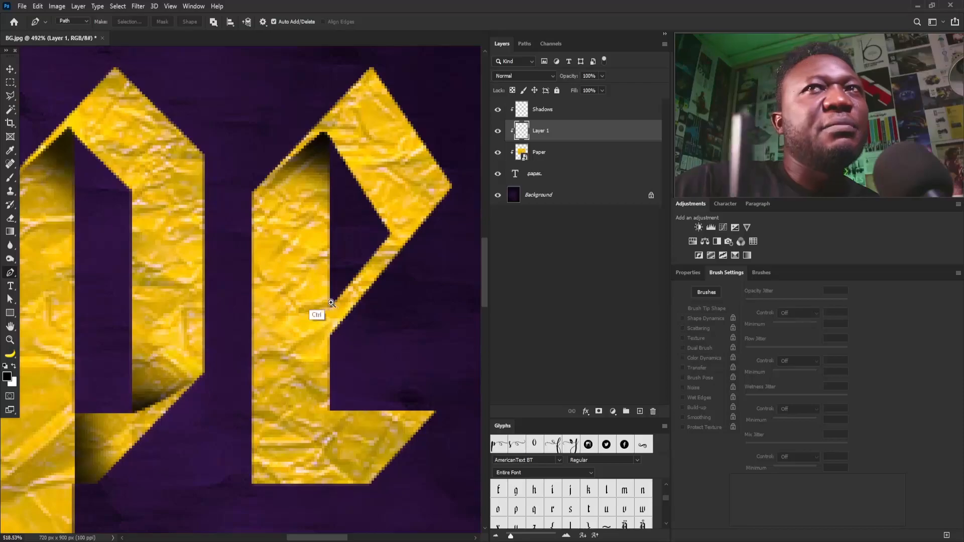
left_click(11, 84)
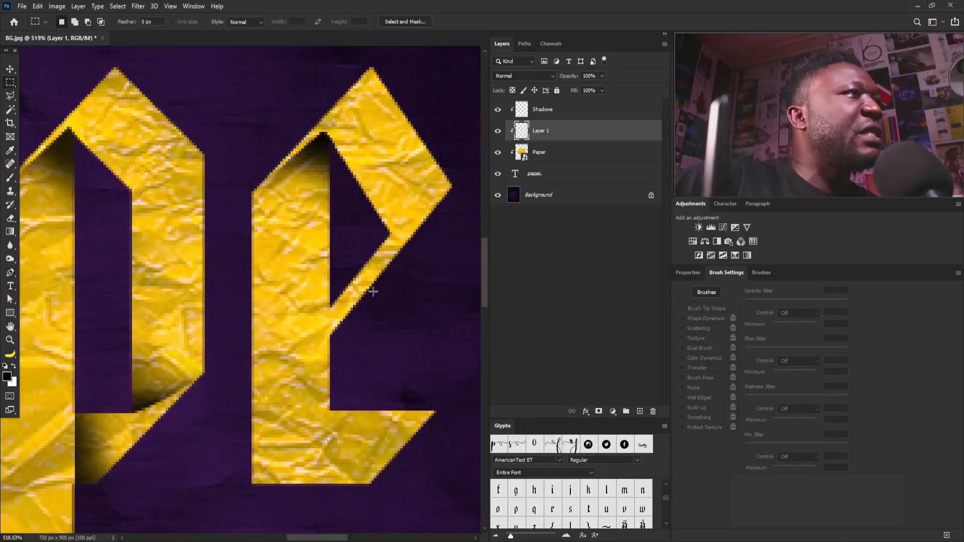
left_click_drag(436, 378, 452, 350)
key("ctrl+d")
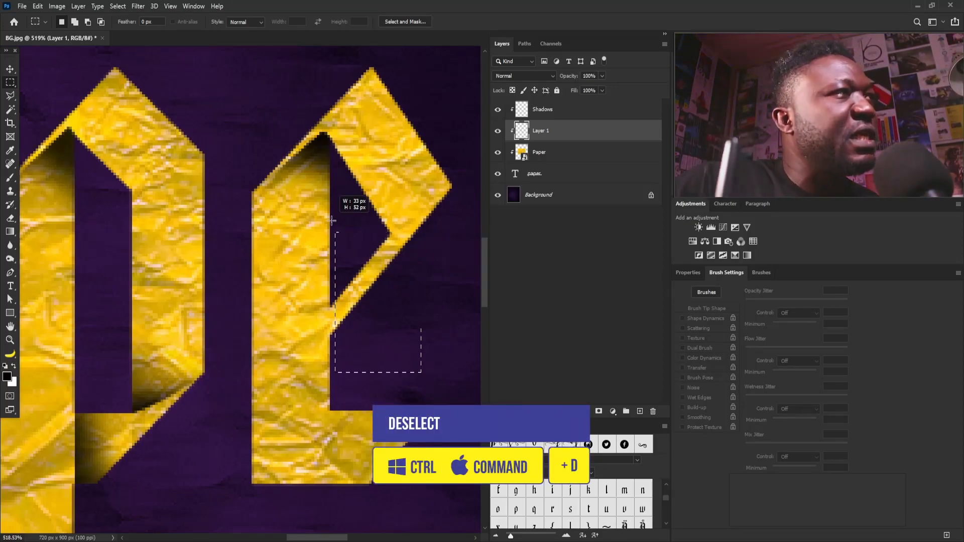
left_click_drag(426, 405, 452, 395)
left_click_drag(332, 220, 333, 221)
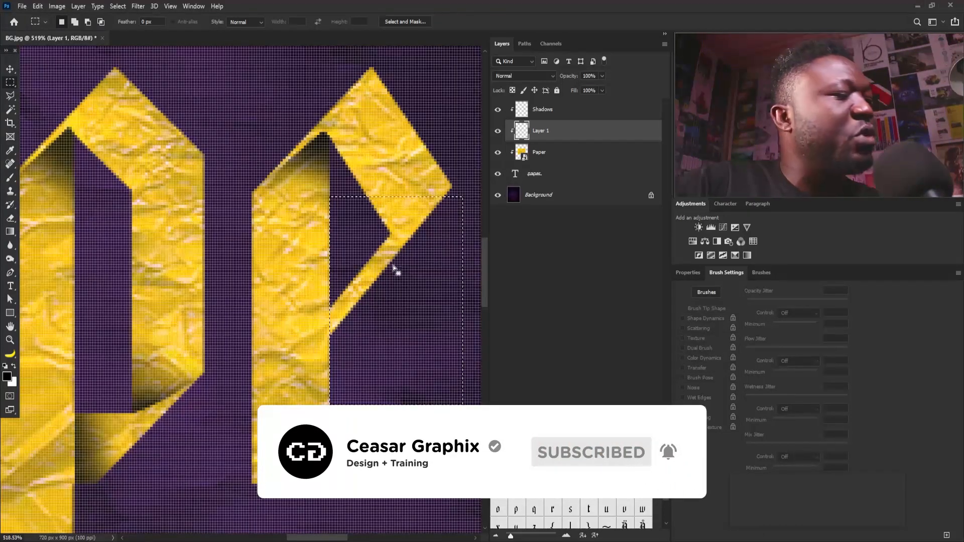
key("b")
mouse_move(316, 272)
left_mouse_down()
mouse_move(334, 301)
mouse_move(297, 356)
mouse_move(300, 308)
left_mouse_up()
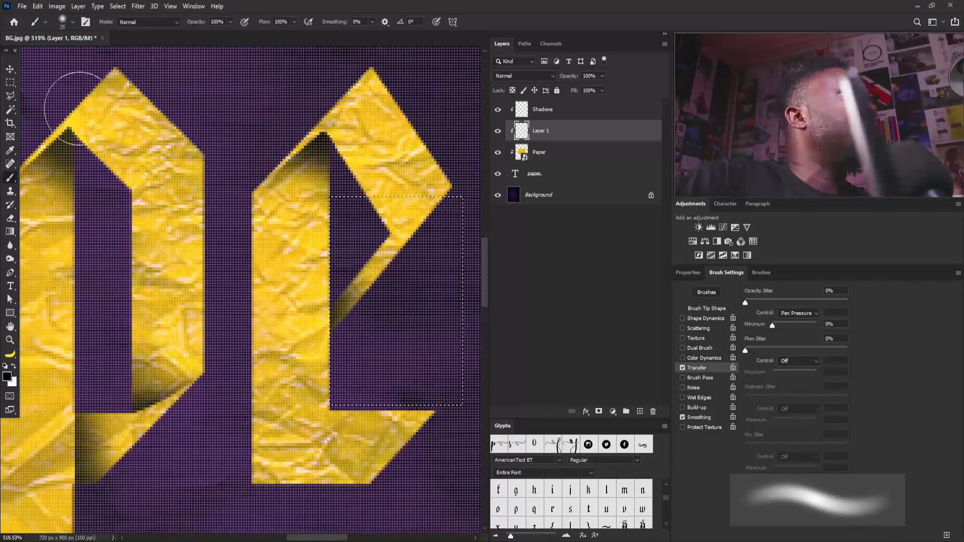
Marquee-select a rectangle across the "e" stem down to the base stroke, and brush a soft shadow along the stem's lower end
key("m")
left_click_drag(258, 260, 463, 411)
left_click_drag(235, 242, 237, 241)
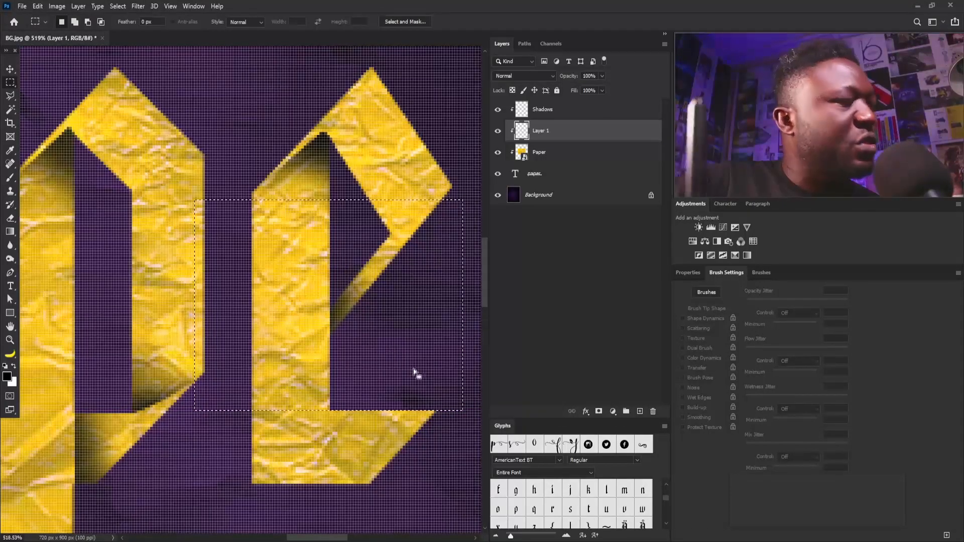
key("b")
mouse_move(338, 353)
left_mouse_down()
mouse_move(322, 400)
mouse_move(337, 403)
left_mouse_up()
mouse_move(299, 433)
left_mouse_down()
mouse_move(298, 445)
mouse_move(335, 452)
mouse_move(344, 439)
mouse_move(299, 432)
mouse_move(331, 433)
mouse_move(316, 424)
left_mouse_up()
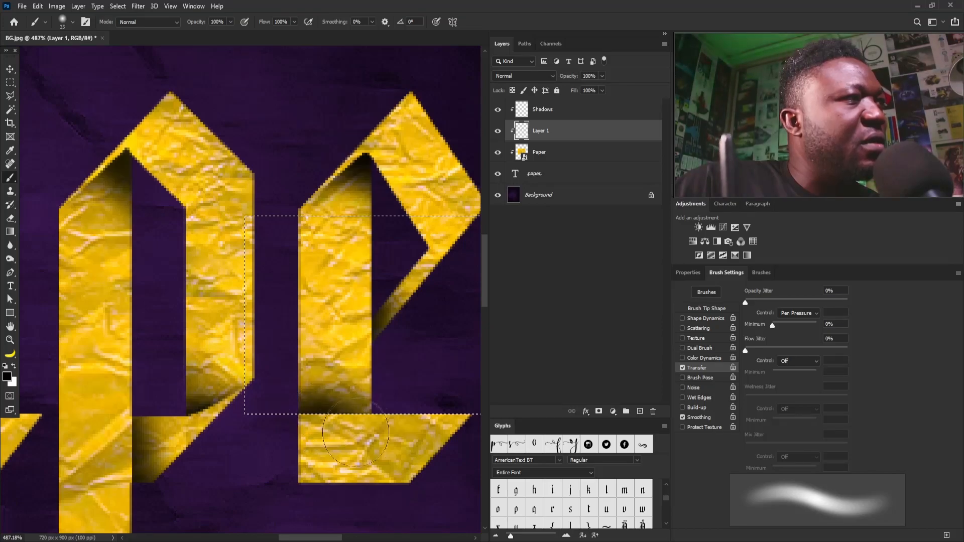
Undo the last shadow stroke at the lower end of the "e" stem and clear the selection
key("ctrl+z")
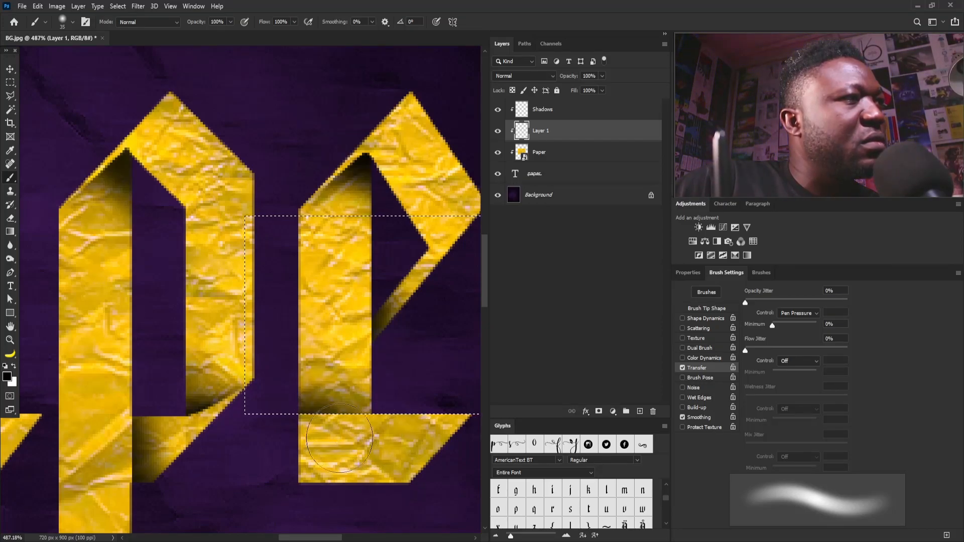
mouse_move(371, 308)
left_mouse_down()
mouse_move(342, 359)
mouse_move(359, 342)
left_mouse_up()
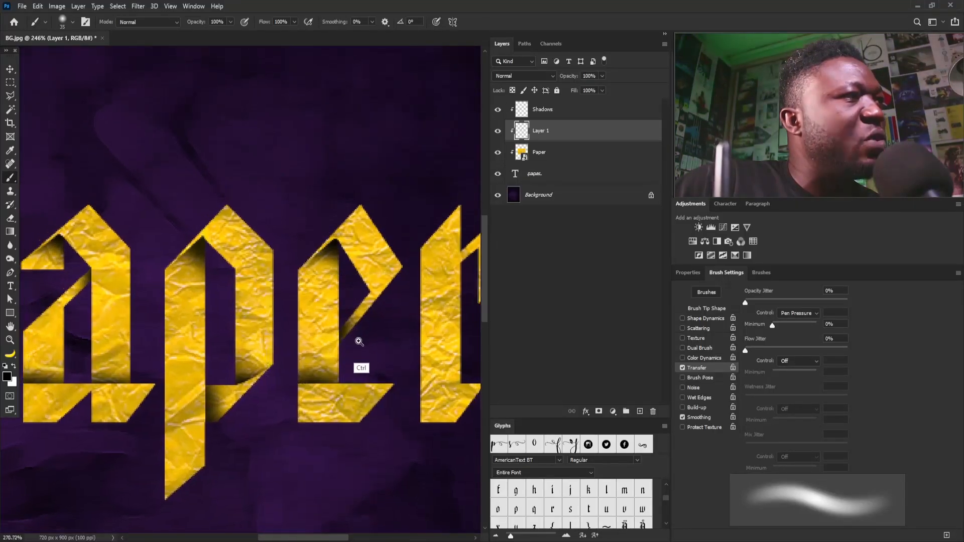
left_click_drag(420, 302, 346, 330)
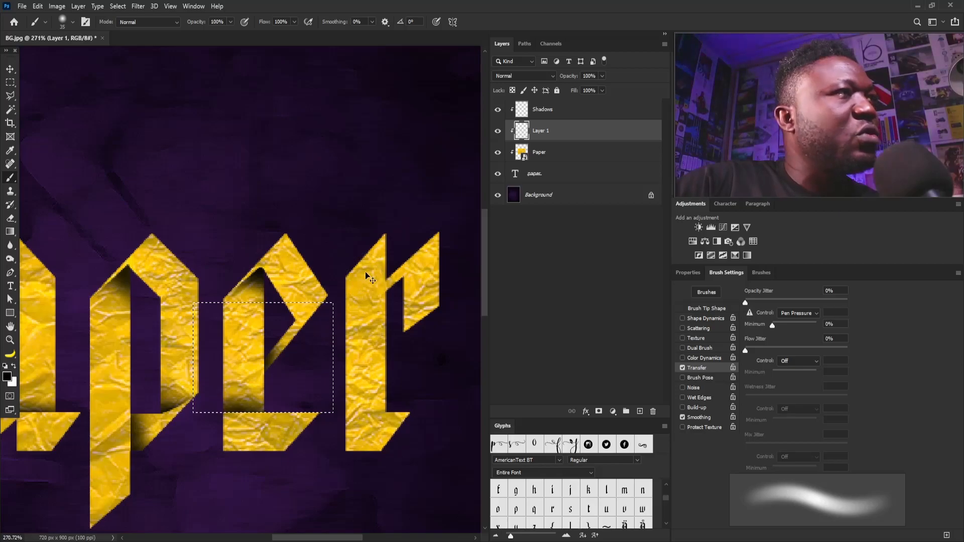
key("ctrl+d")
Select the "r" arm below its slanted fold with a closed Pen path, and brush a soft black shadow beneath the fold
key("p")
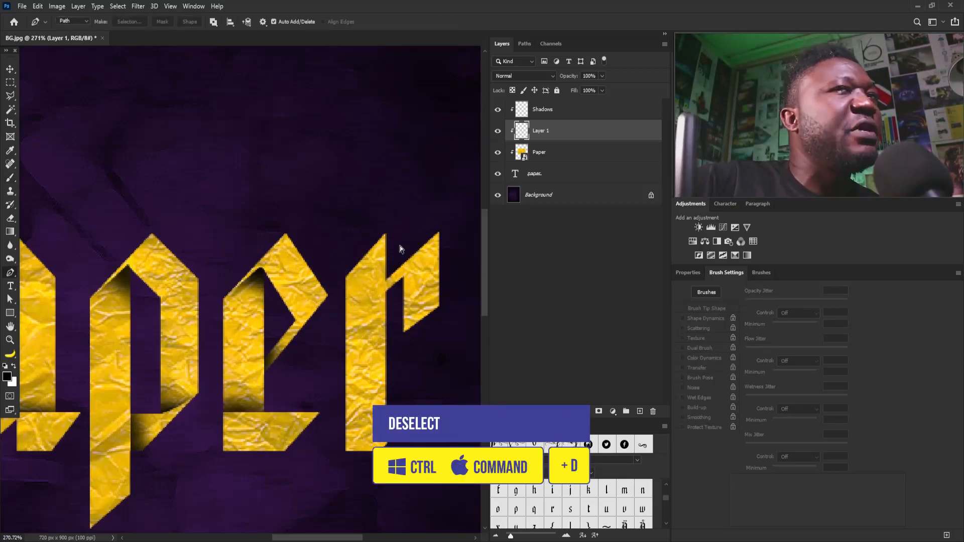
mouse_move(388, 275)
left_mouse_down()
mouse_move(398, 269)
mouse_move(349, 278)
mouse_move(374, 274)
left_mouse_up()
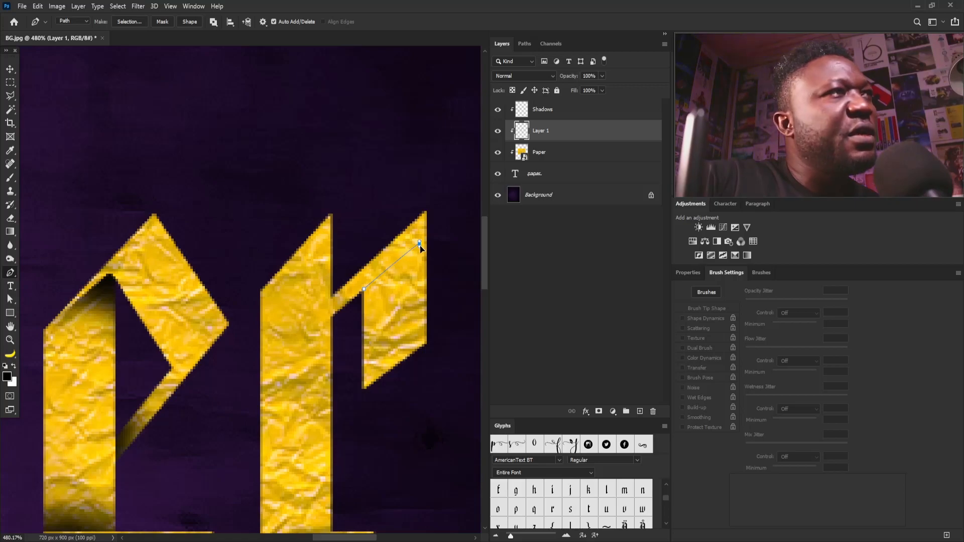
left_click_drag(425, 325, 429, 337)
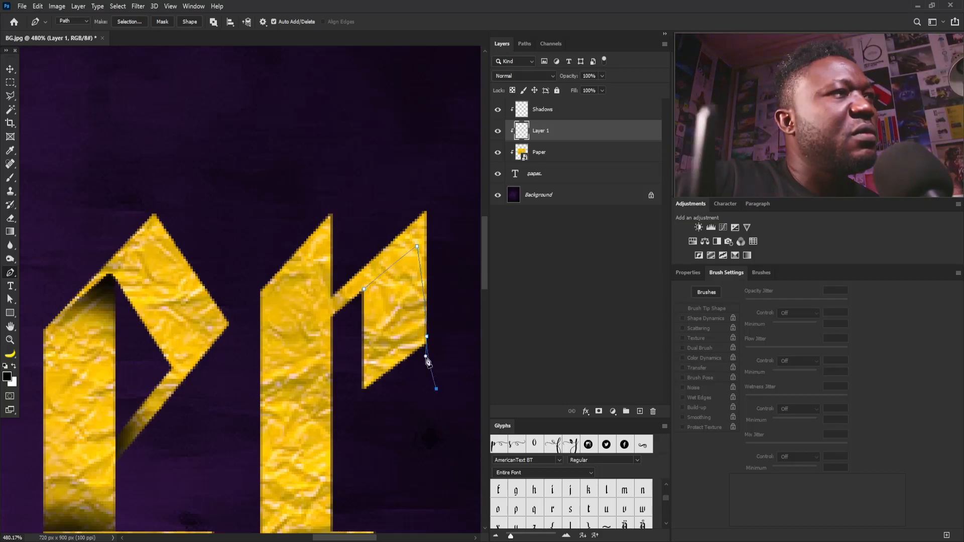
left_click(364, 291)
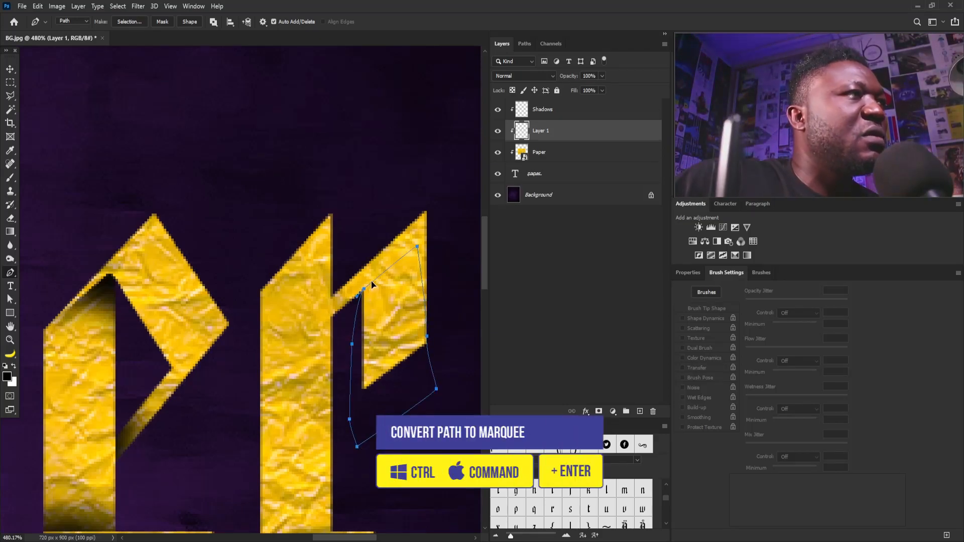
key("ctrl+Return")
key("b")
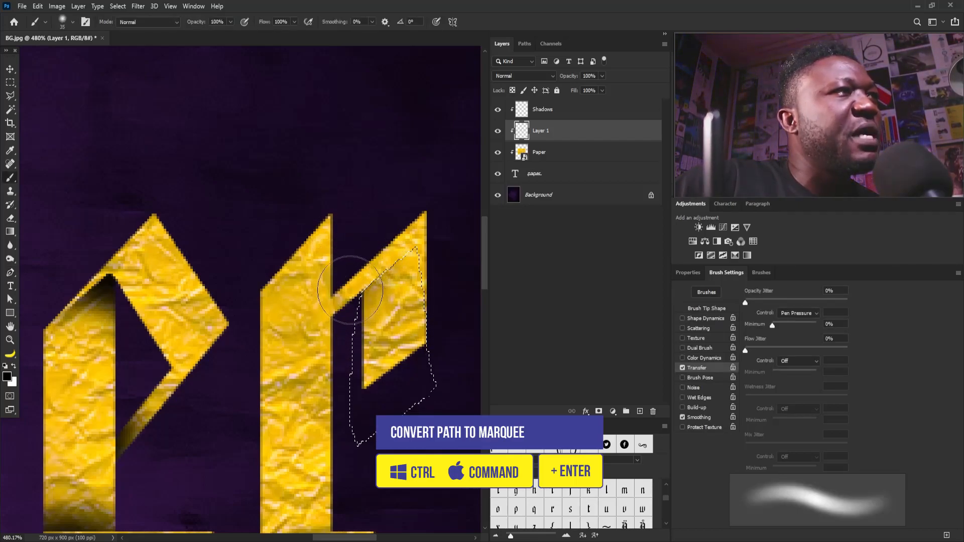
mouse_move(351, 281)
left_mouse_down()
mouse_move(376, 232)
mouse_move(399, 234)
mouse_move(417, 254)
left_mouse_up()
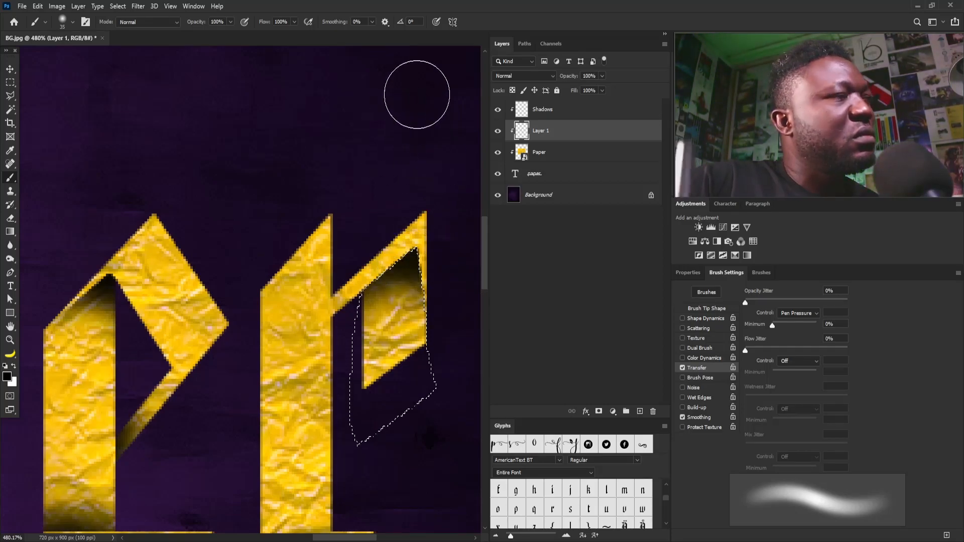
Marquee-select a rectangle across the "r" stem down to the base stroke, and brush a soft shadow along the stem's lower end
left_click_drag(367, 198, 353, 240)
left_click(10, 82)
mouse_move(430, 355)
left_mouse_down()
mouse_move(301, 296)
mouse_move(319, 280)
mouse_move(301, 296)
left_mouse_up()
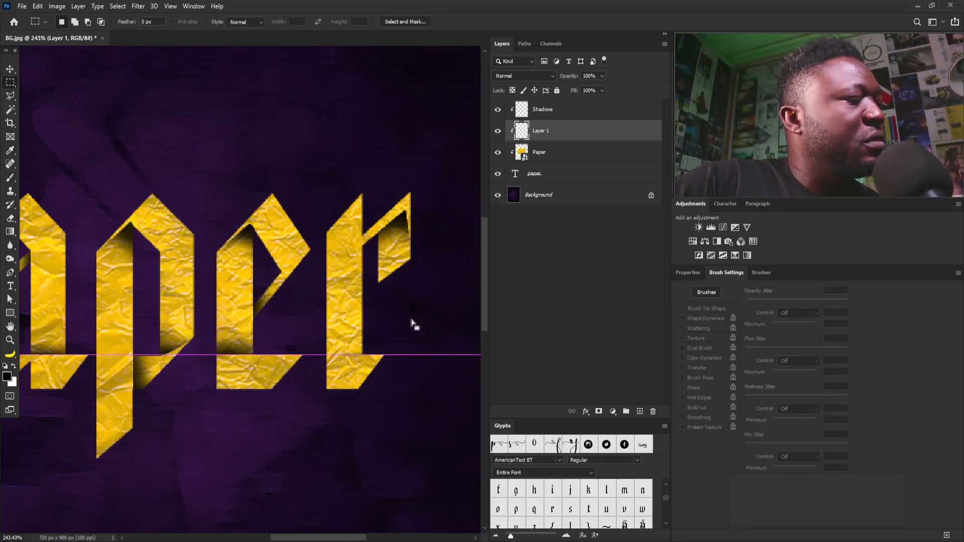
key("b")
left_click_drag(361, 361, 411, 372)
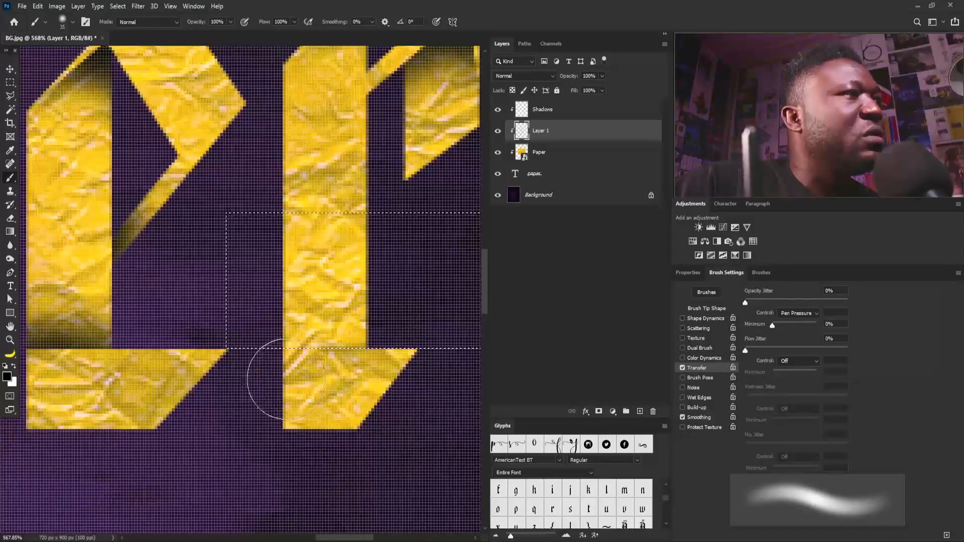
left_click_drag(286, 378, 371, 377)
left_click_drag(261, 356, 384, 359)
mouse_move(269, 376)
left_mouse_down()
mouse_move(321, 375)
mouse_move(288, 350)
mouse_move(346, 331)
left_mouse_up()
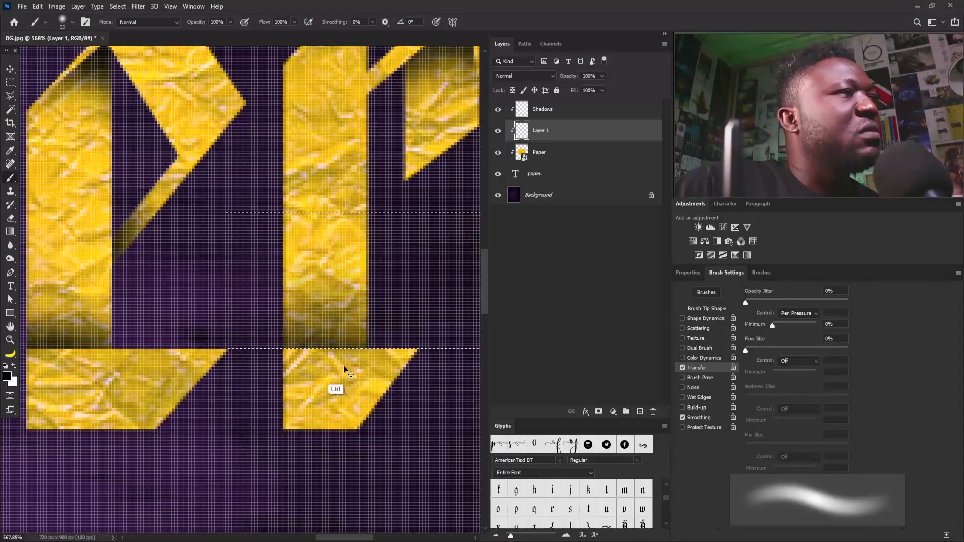
Undo the latest strokes on the "r" stem, brush its lower-end shadow again more softly, and deselect
key("ctrl+z")
key("ctrl+z")
key("ctrl+z")
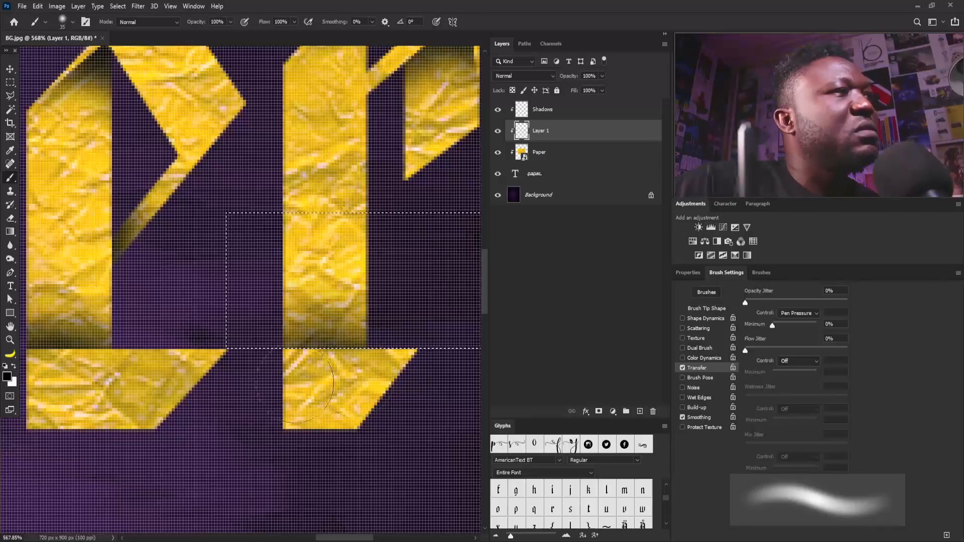
left_click_drag(276, 371, 320, 365)
left_click_drag(381, 189, 334, 250)
left_click_drag(230, 243, 315, 350)
left_click_drag(348, 299, 334, 298)
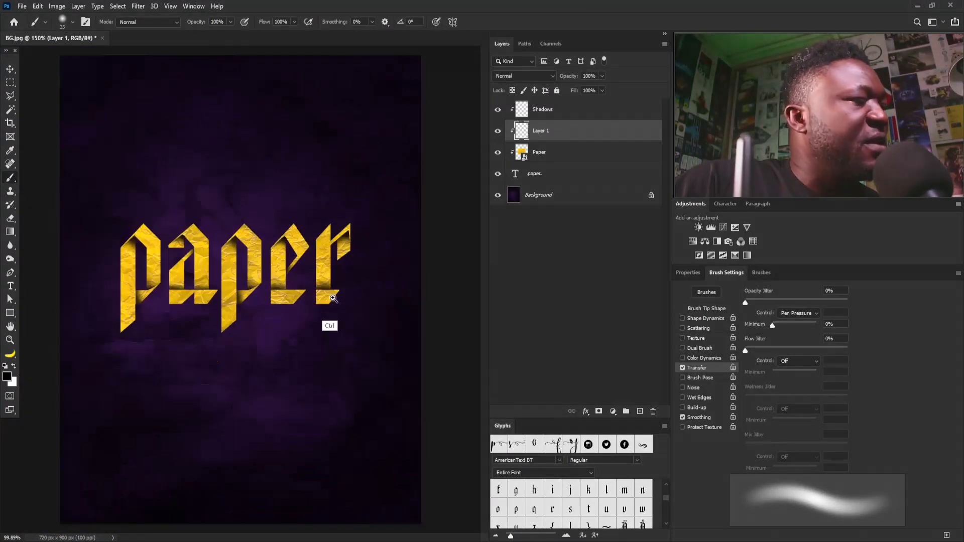
key("ctrl+d")
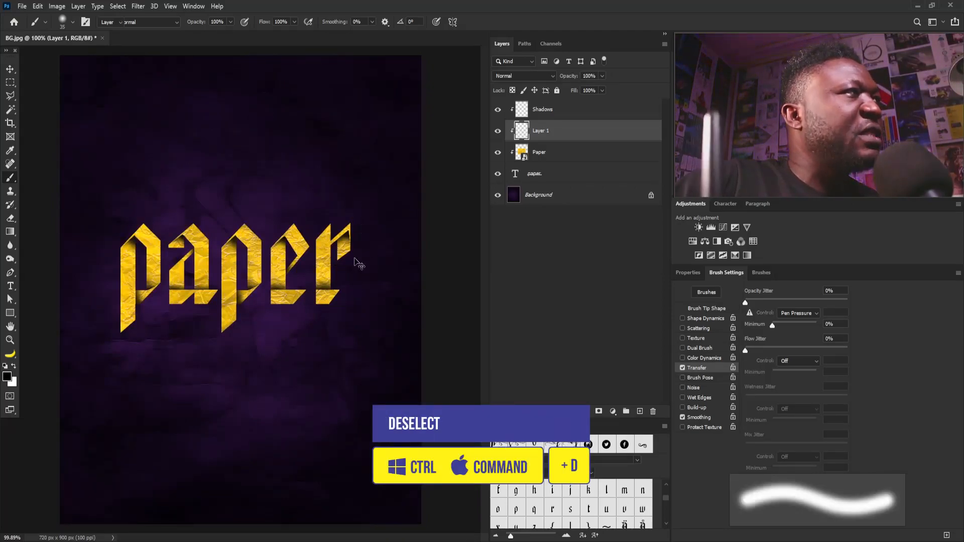
Add a new empty layer above the Shadows layer
key("v")
left_click(572, 111)
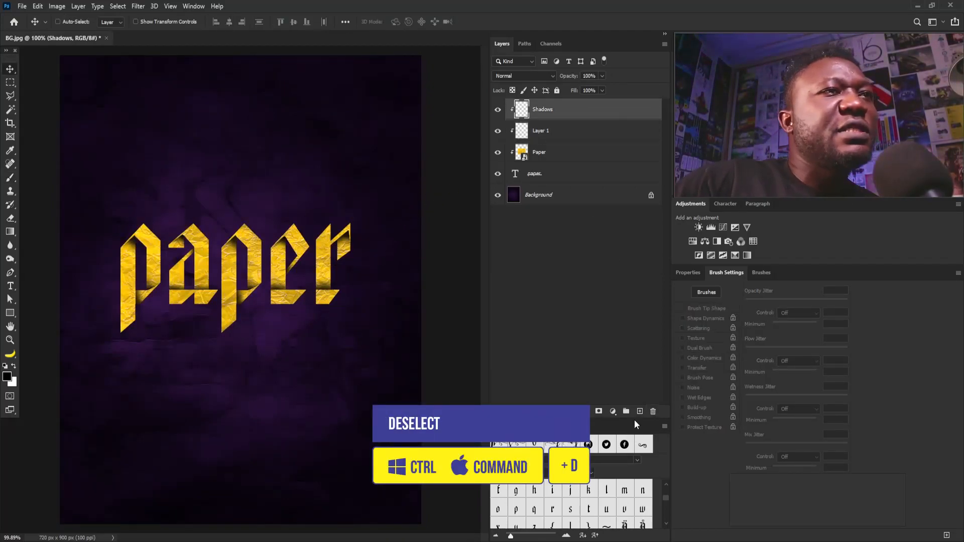
left_click(639, 411)
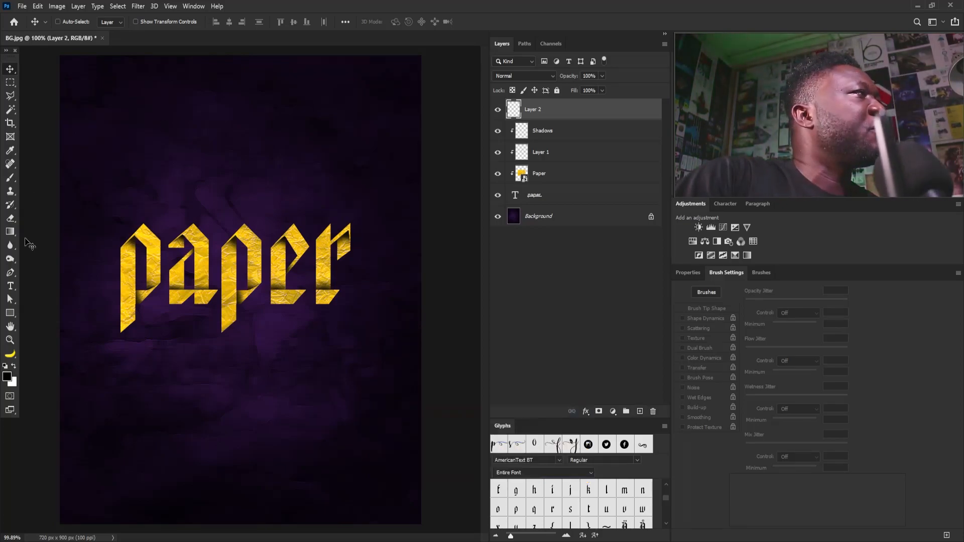
Add a text line reading "Typography Tutorial" below the word "paper"
left_click(10, 285)
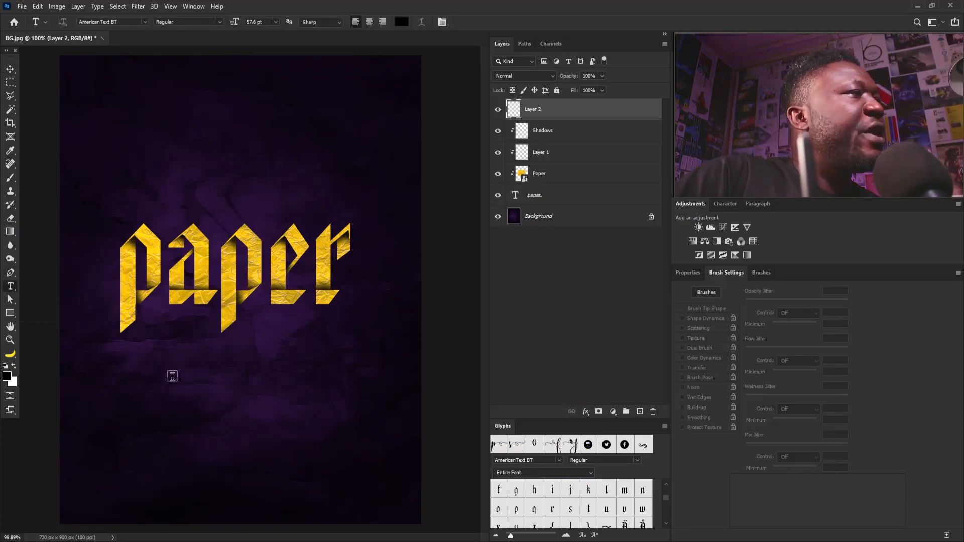
left_click(172, 377)
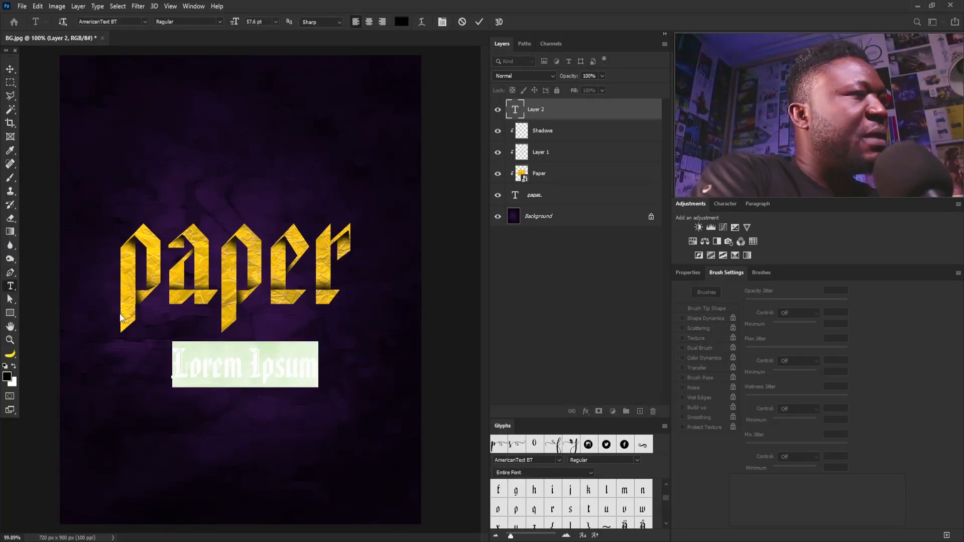
key("BackSpace")
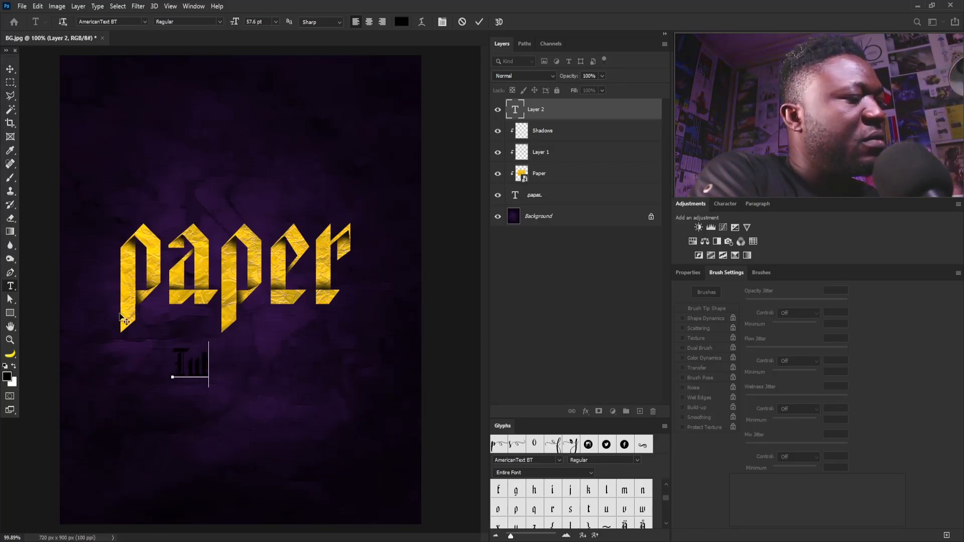
key("BackSpace")
key("BackSpace")
key("BackSpace")
type("po")
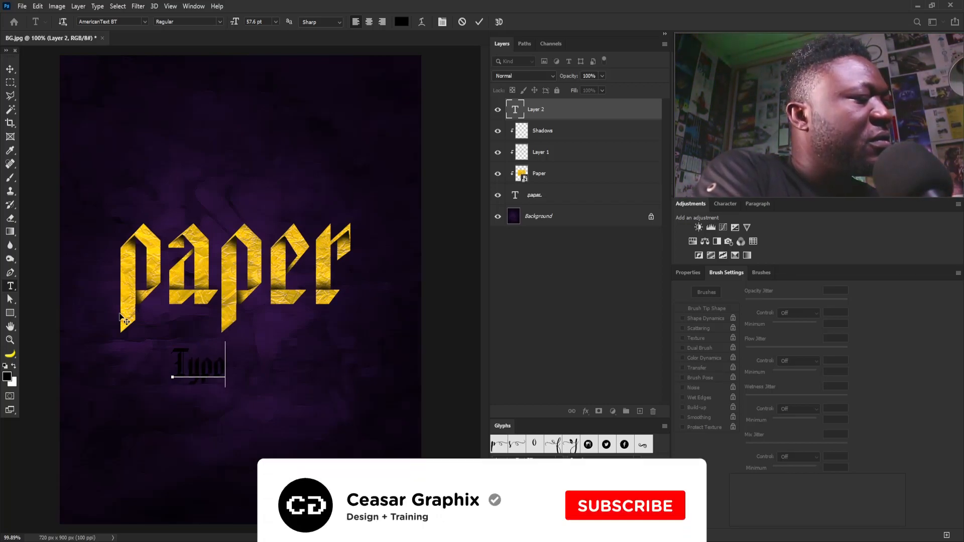
type("graphy")
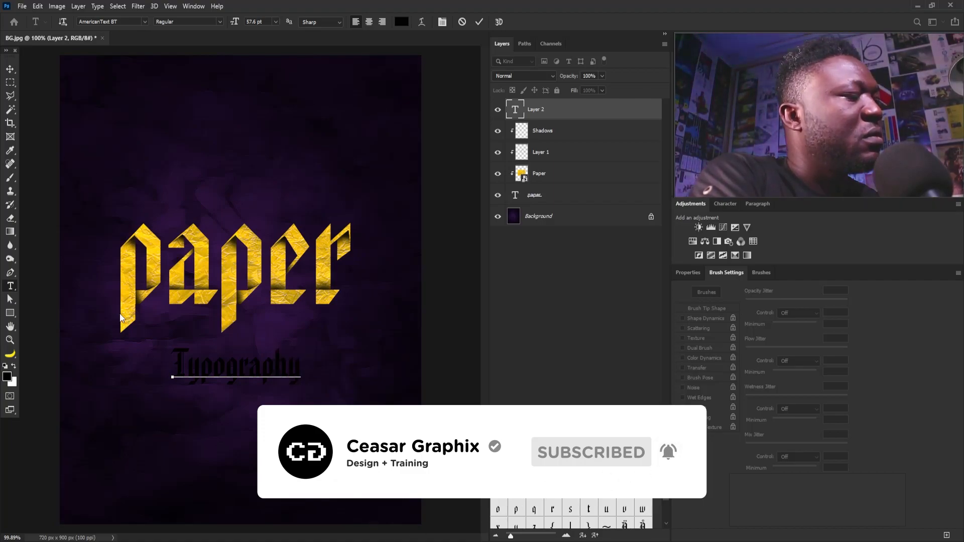
type(" Tu")
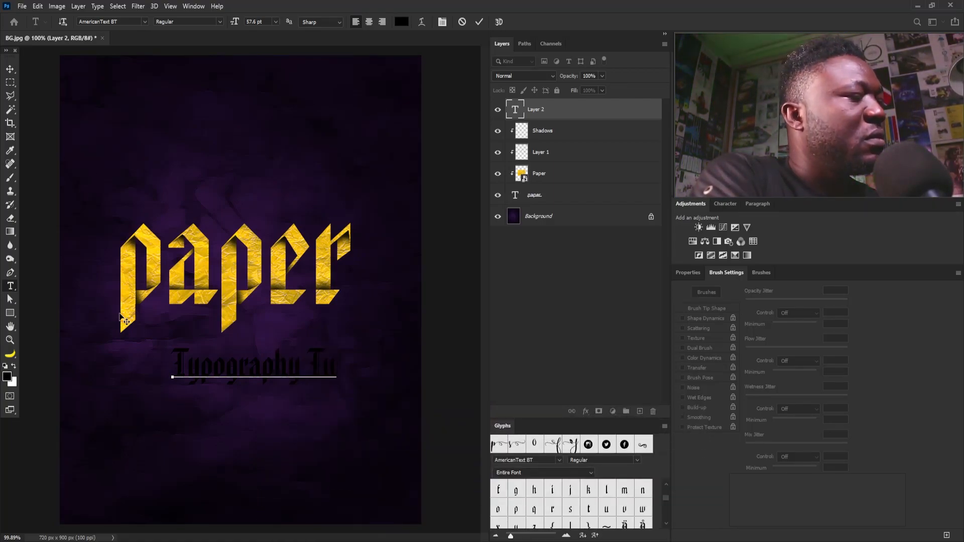
type("torial")
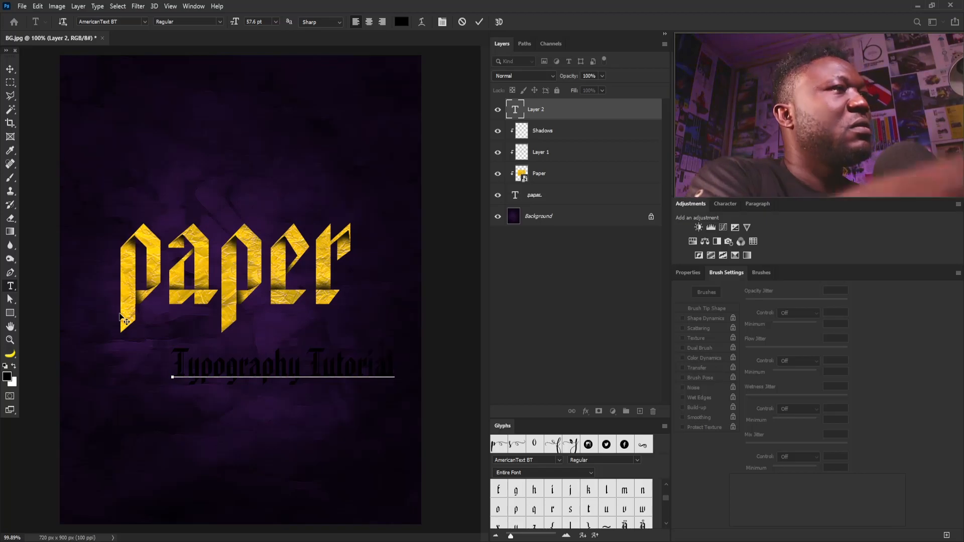
Set the whole subtitle's font to Belfast and its text colour to white
key("ctrl+a")
left_click(114, 22)
scroll(254, 347, "down", 10)
left_click(54, 63)
left_click(400, 23)
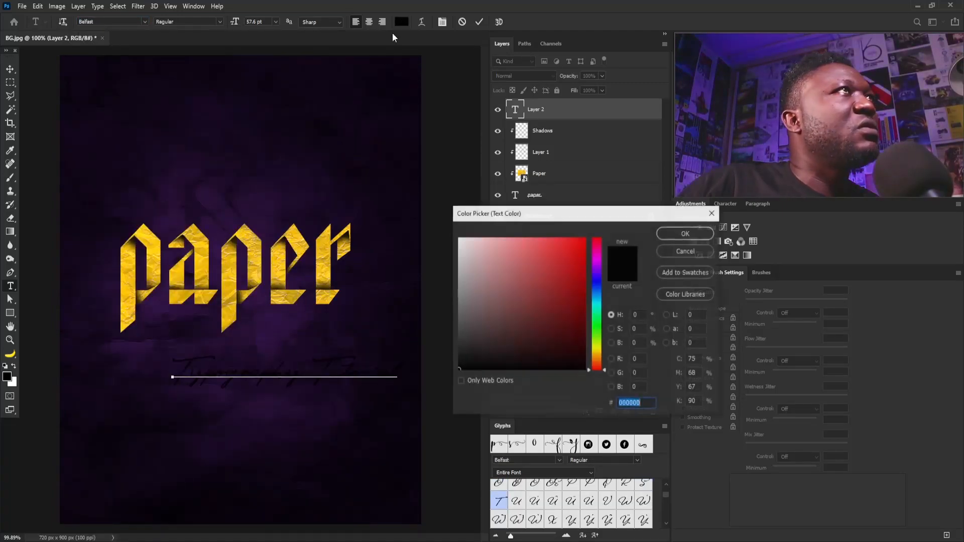
left_click_drag(487, 260, 456, 237)
left_click(676, 229)
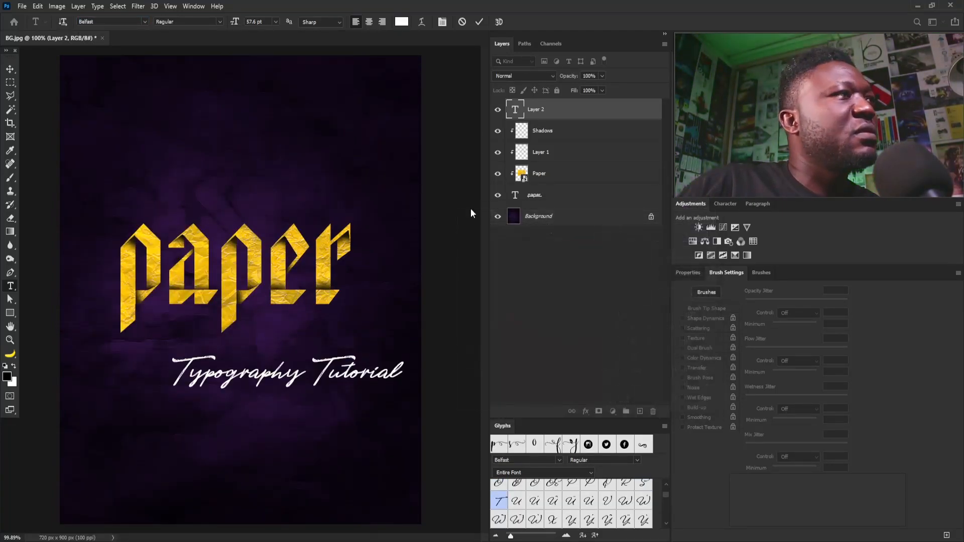
Commit the "Typography Tutorial" text and move it directly beneath the word "paper"
key("ctrl+Return")
key("v")
left_click_drag(347, 378, 252, 357)
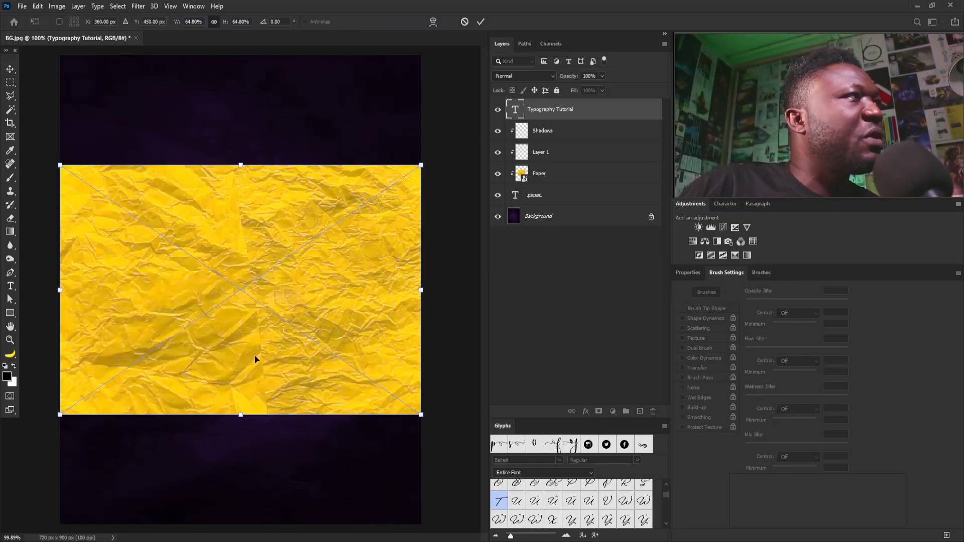
Place the yellow Paper texture above the "Typography Tutorial" layer and clip it to that text
key("Return")
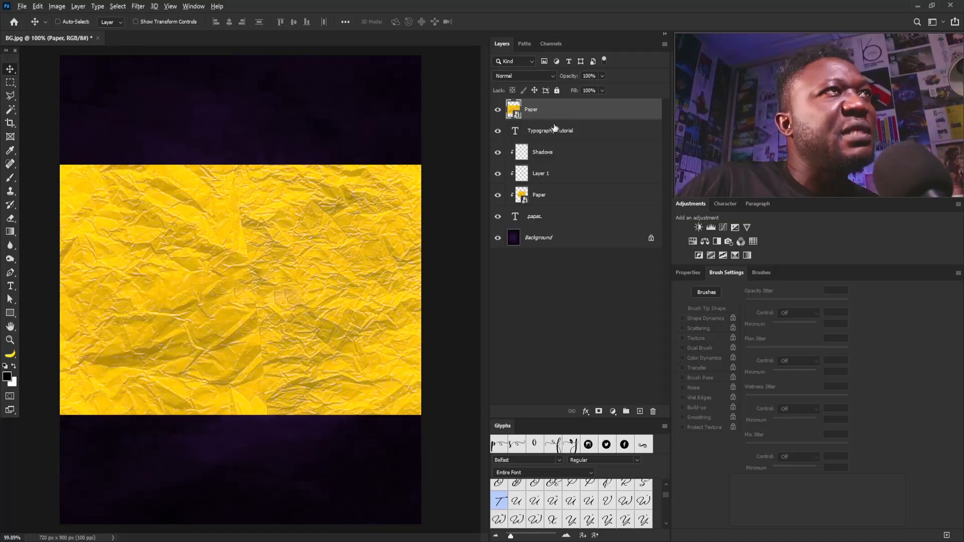
left_click_drag(571, 130, 569, 118)
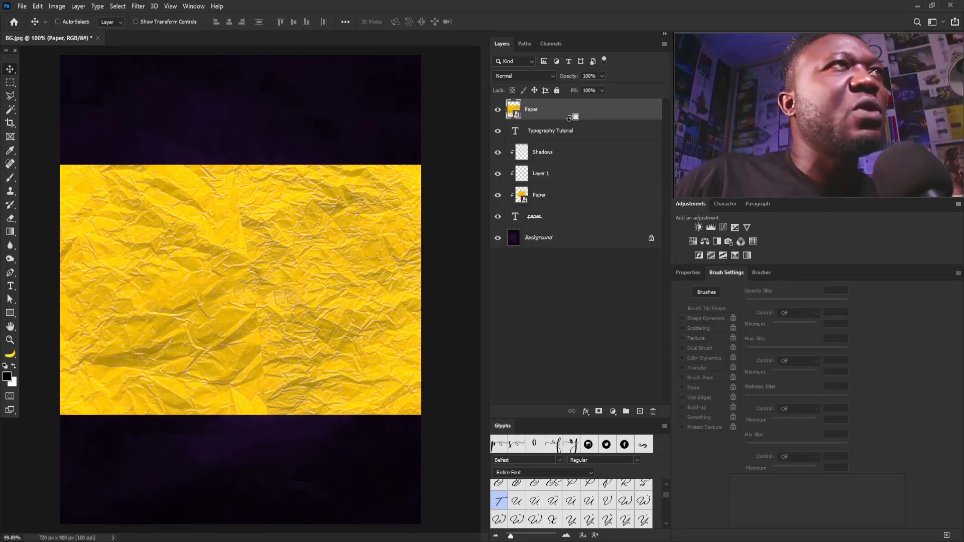
left_click(569, 118, "alt")
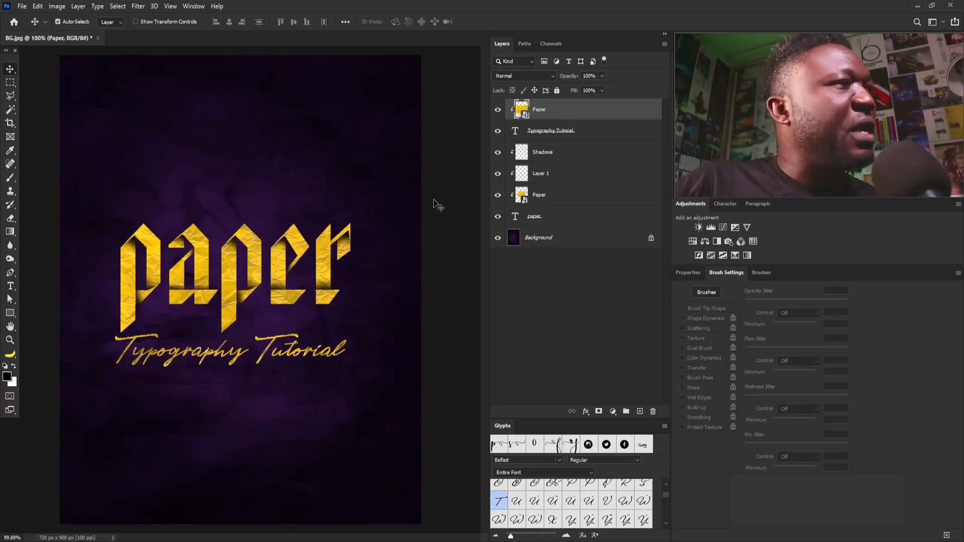
Scale down the clipped Paper texture with Free Transform and position it over the subtitle
key("ctrl+t")
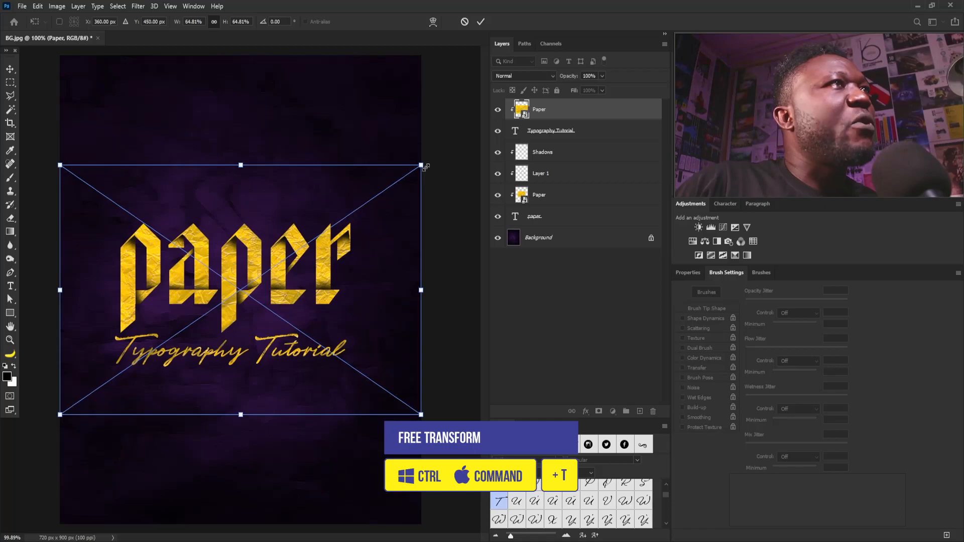
left_click_drag(421, 163, 362, 184)
left_click_drag(340, 268, 335, 300)
key("Return")
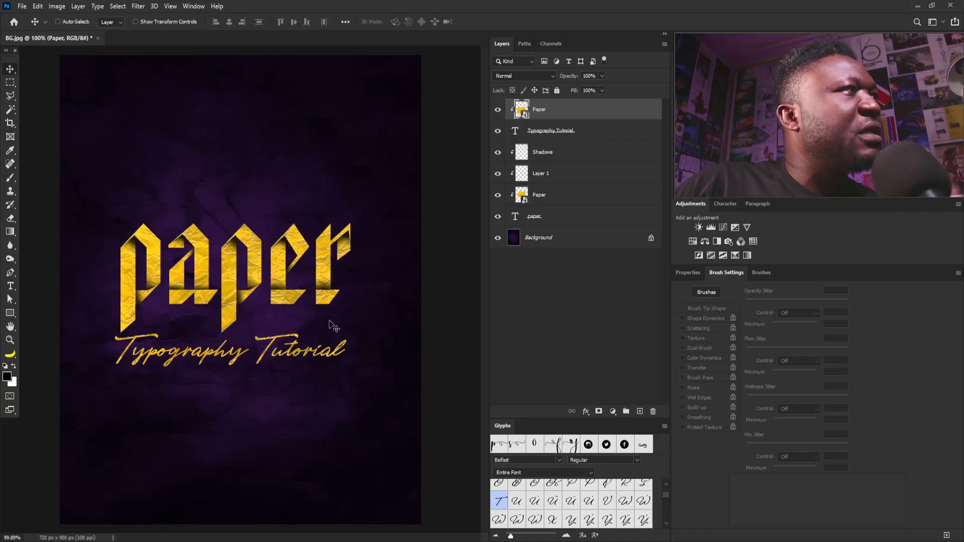
Group all the layers above the Background and name the group "Title"
left_click(546, 221, "shift")
key("ctrl+g")
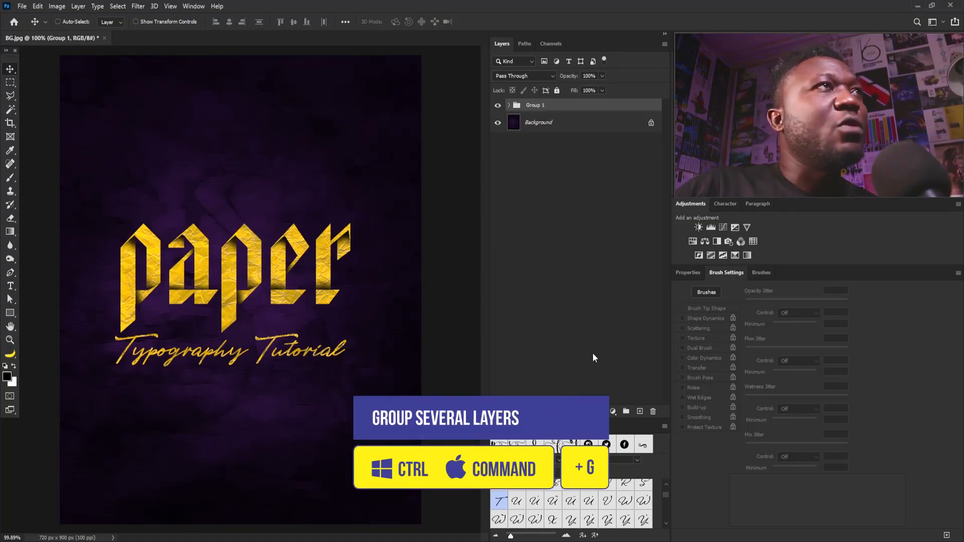
type("Txtle")
key("Return")
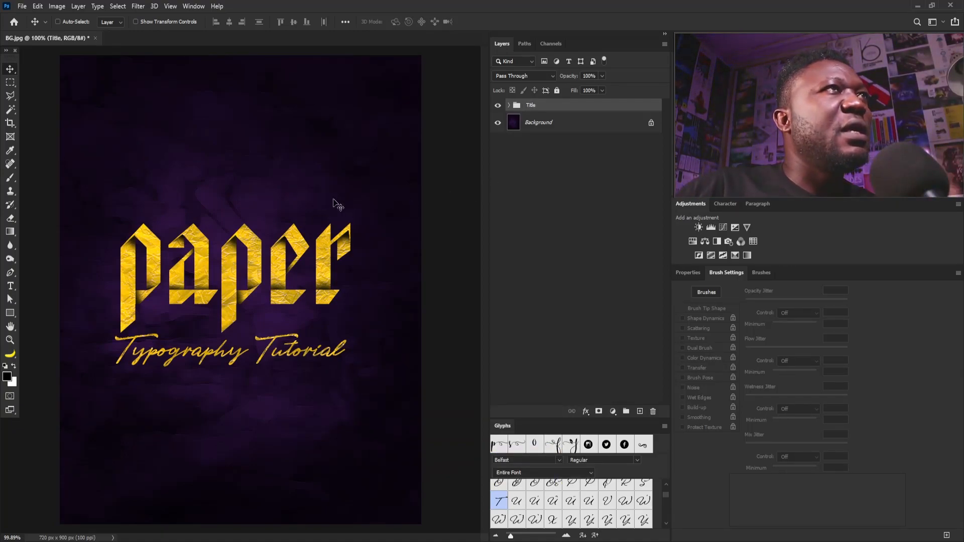
key("ctrl")
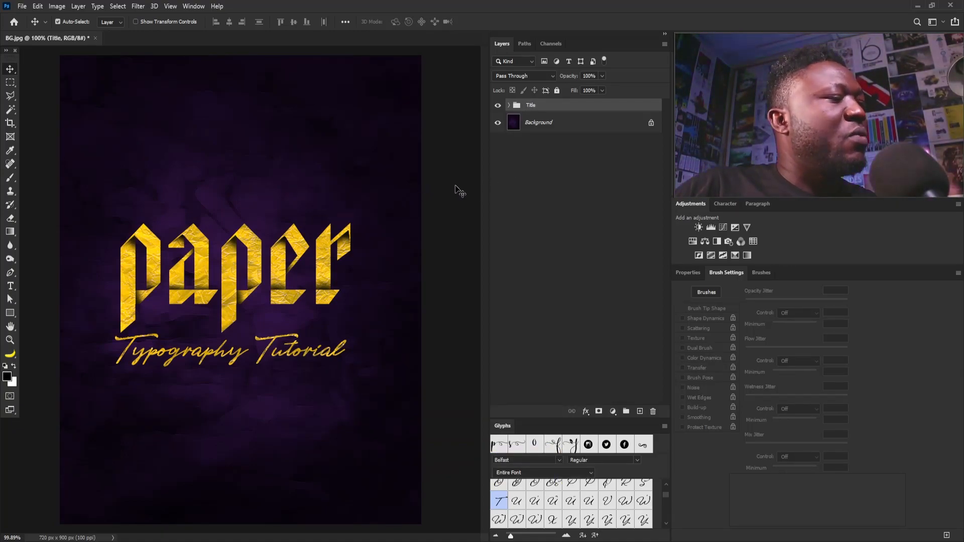
Skew the Title group with Free Transform so its right side rises, and reposition it near the middle of the canvas
key("ctrl+t")
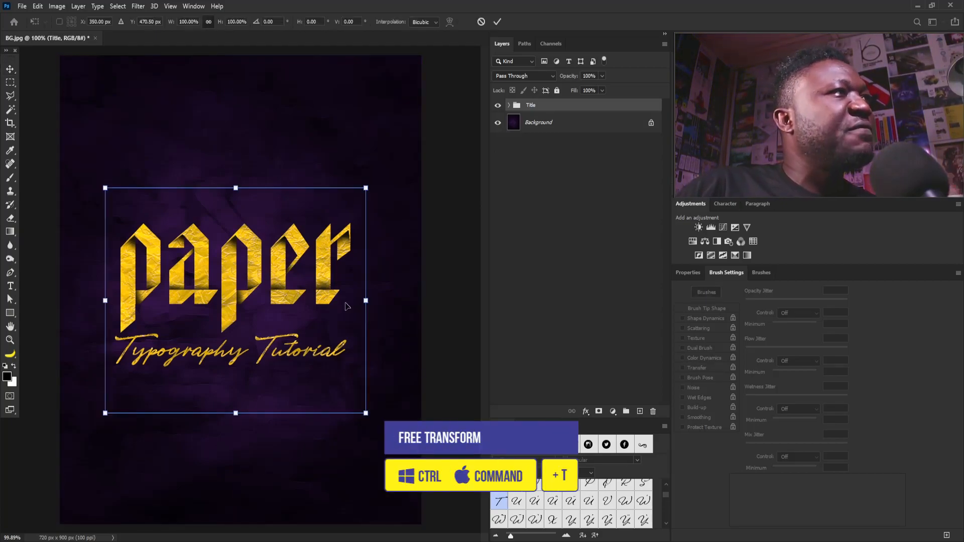
right_click(325, 284)
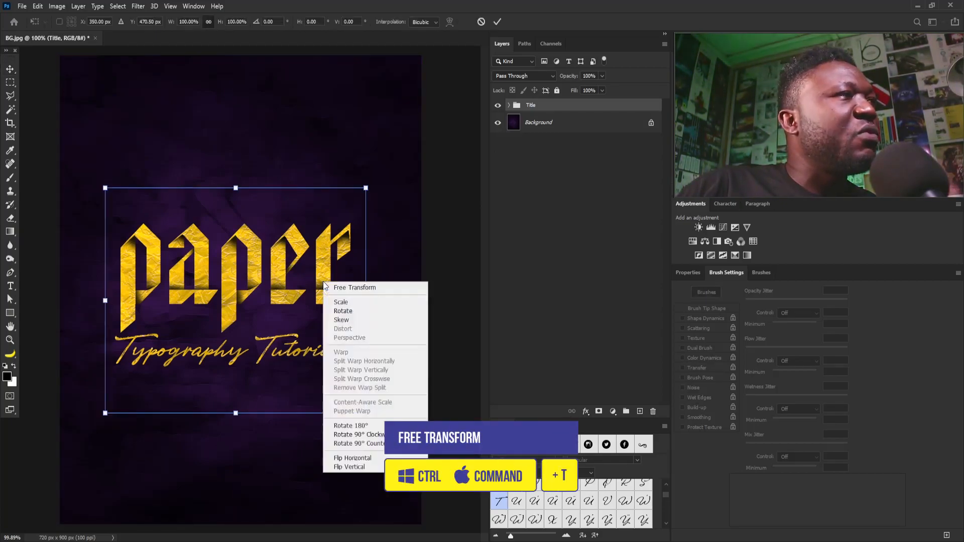
left_click(361, 320)
left_click_drag(365, 300, 362, 228)
left_click_drag(282, 242, 290, 278)
key("Return")
Convert the Title group to a Smart Object and apply Unsharp Mask with amount 13%, radius 4.7 pixels and threshold 0
right_click(582, 106)
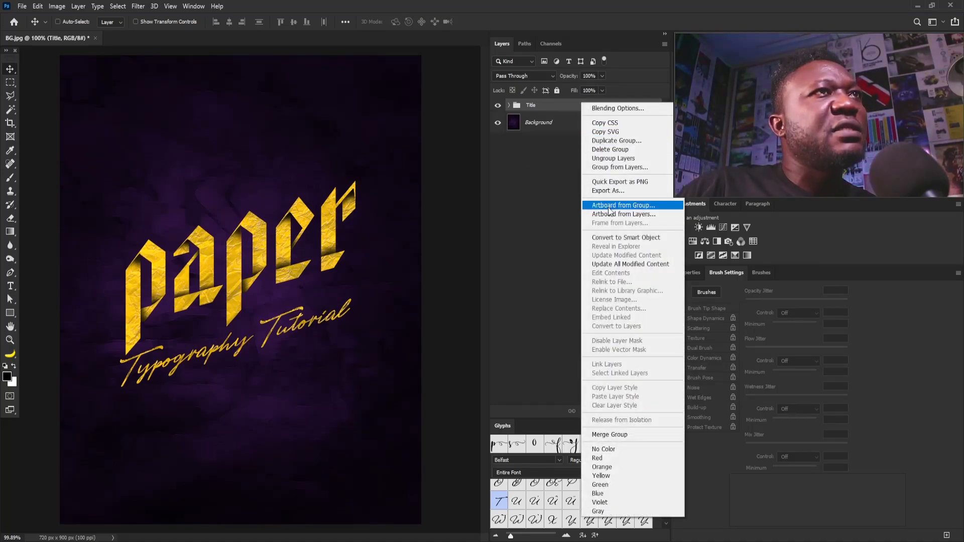
left_click(613, 236)
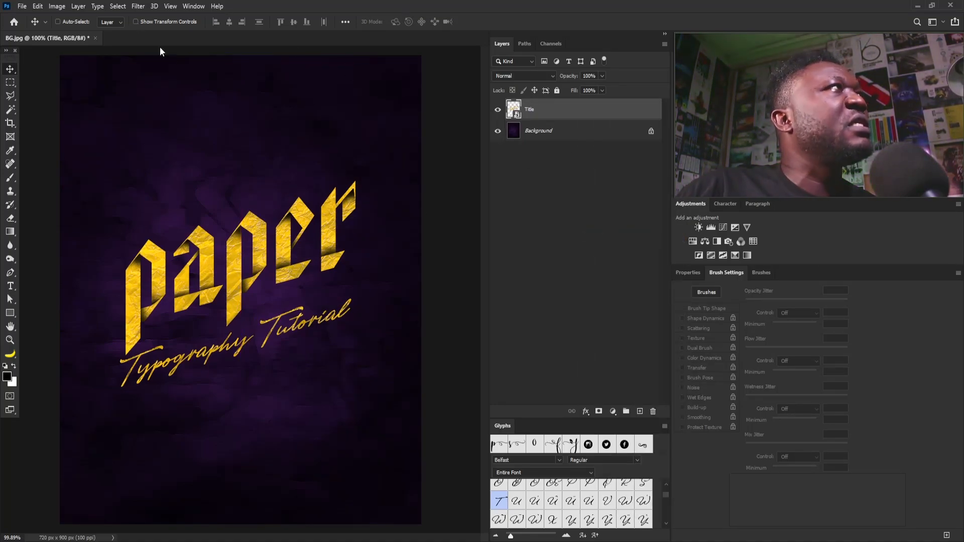
left_click(140, 7)
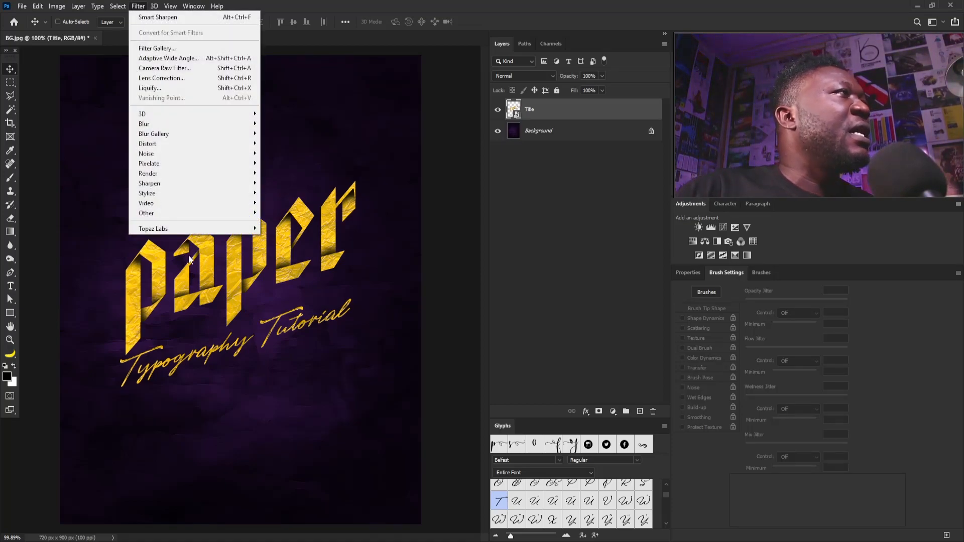
mouse_move(189, 188)
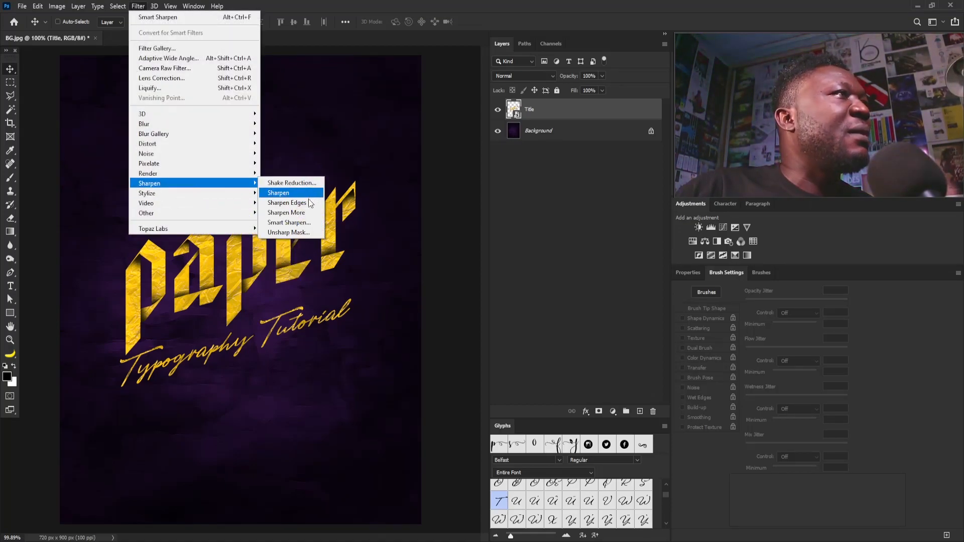
left_click(306, 233)
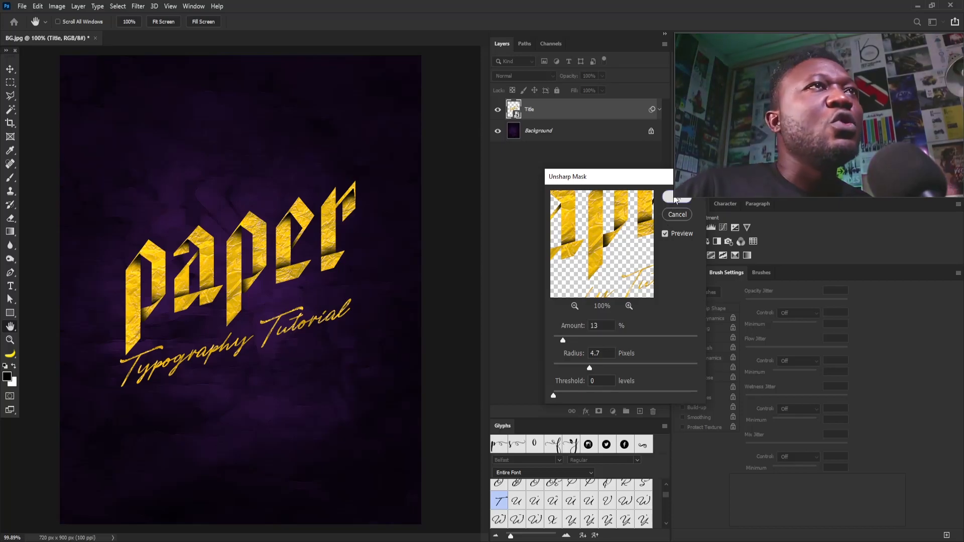
key("Return")
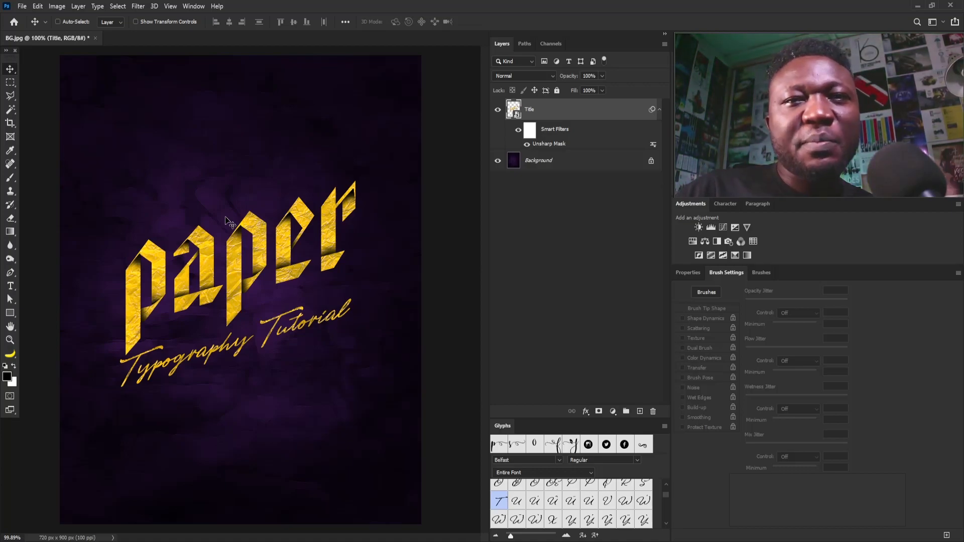
Apply Smart Sharpen to the Title layer with amount 52%, radius 0.3 px, noise reduction 0% and Lens Blur removal
left_click(138, 6)
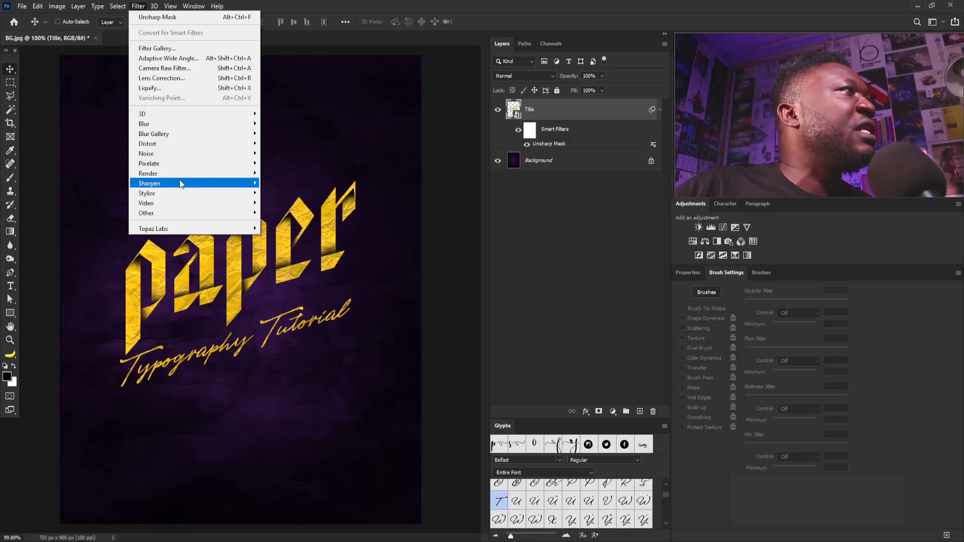
mouse_move(181, 185)
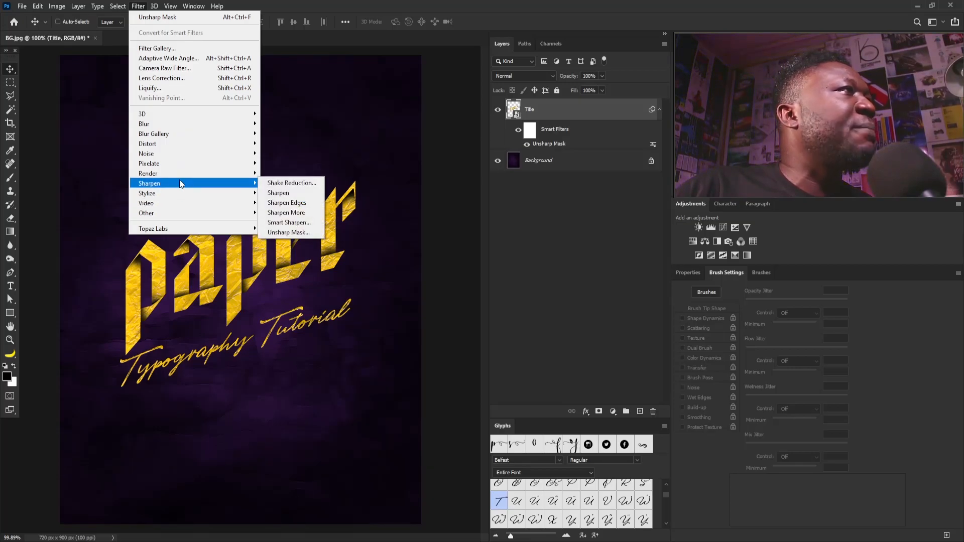
left_click(300, 222)
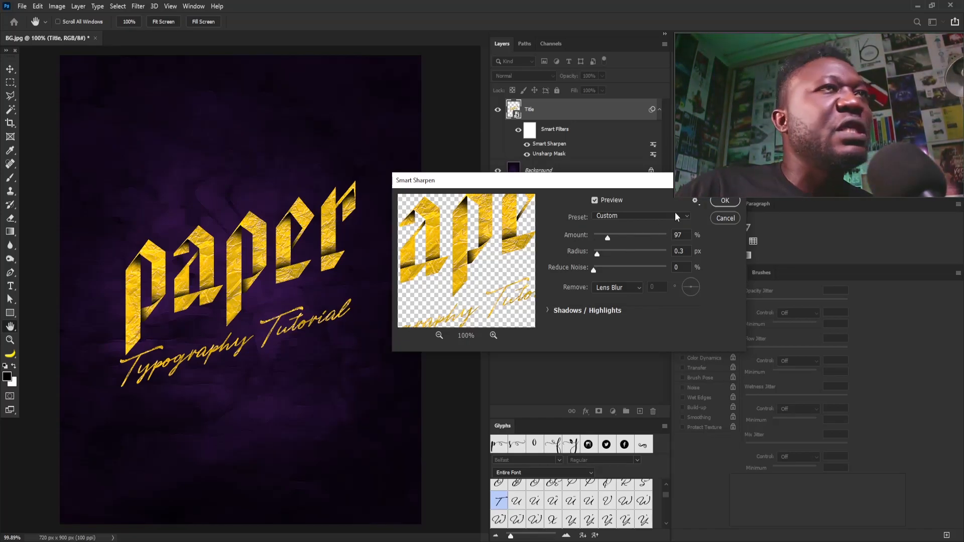
left_click_drag(601, 236, 602, 236)
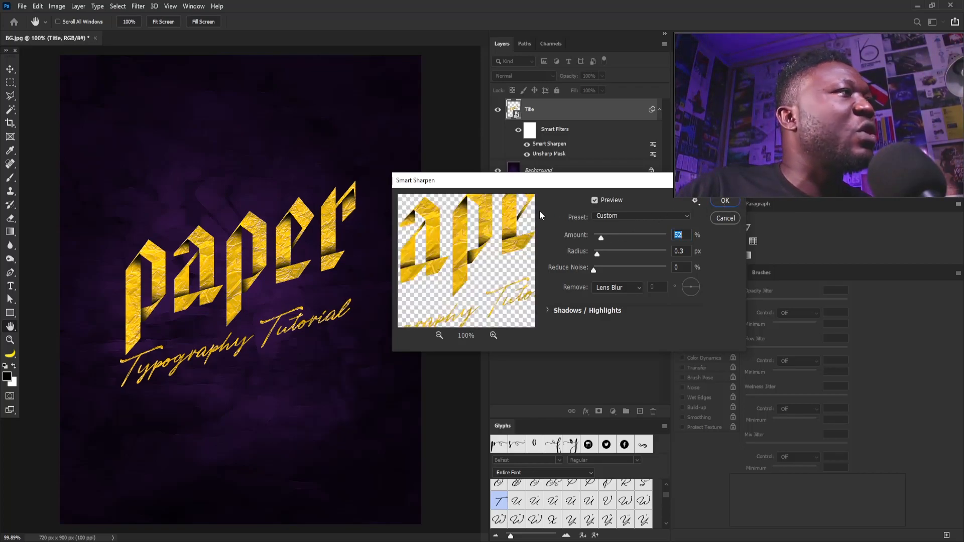
left_click(725, 201)
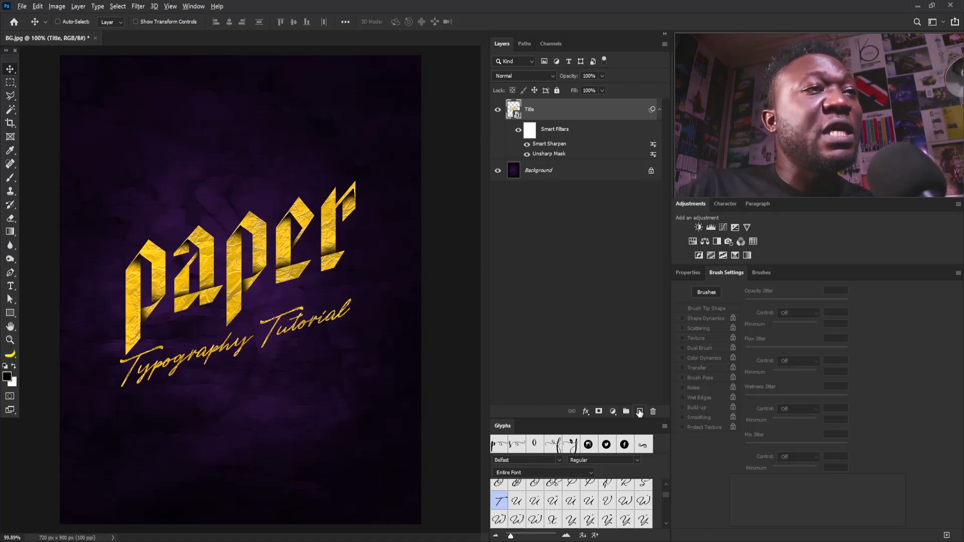
Create a new layer named "Noise" above Title in Soft Light mode, filled with the neutral 50% gray
left_click(640, 412, "alt")
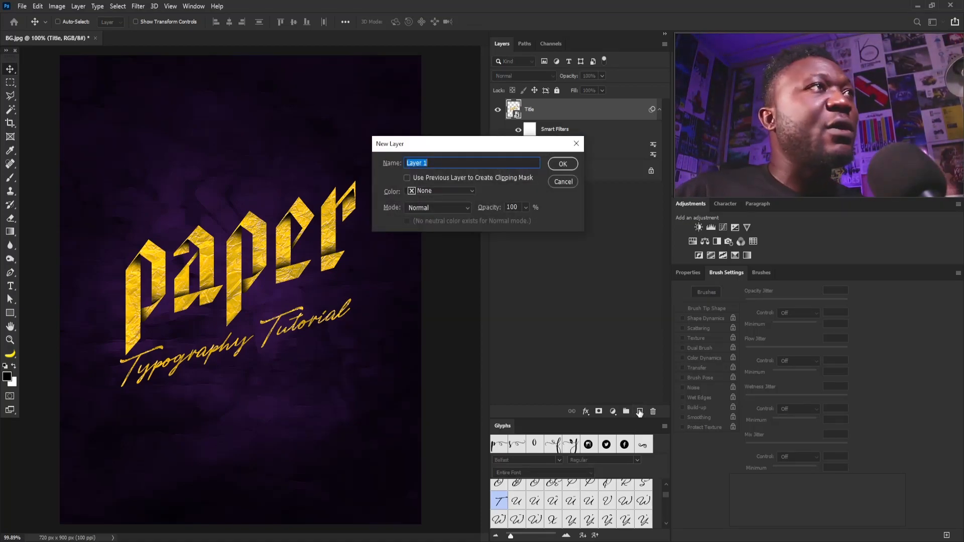
type("Nois")
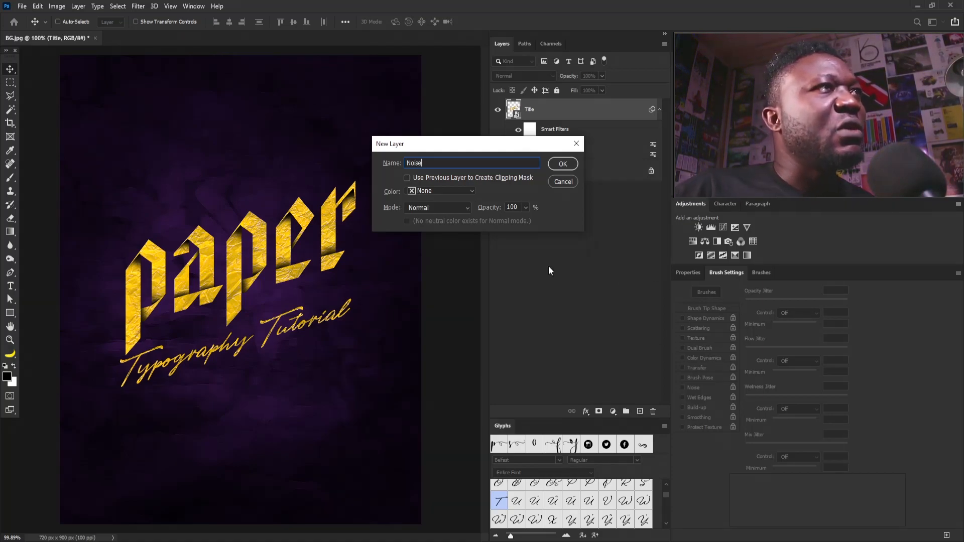
type("e")
left_click(436, 207)
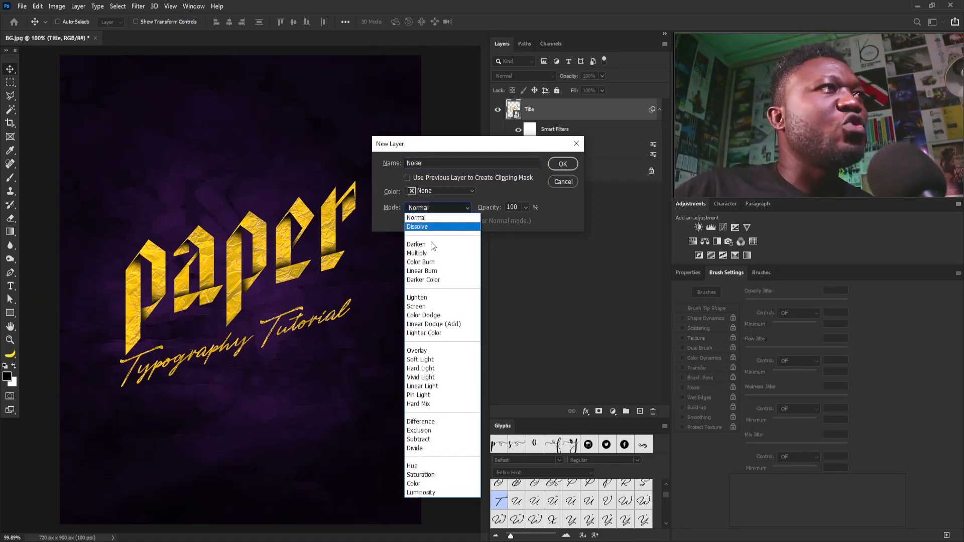
left_click(430, 360)
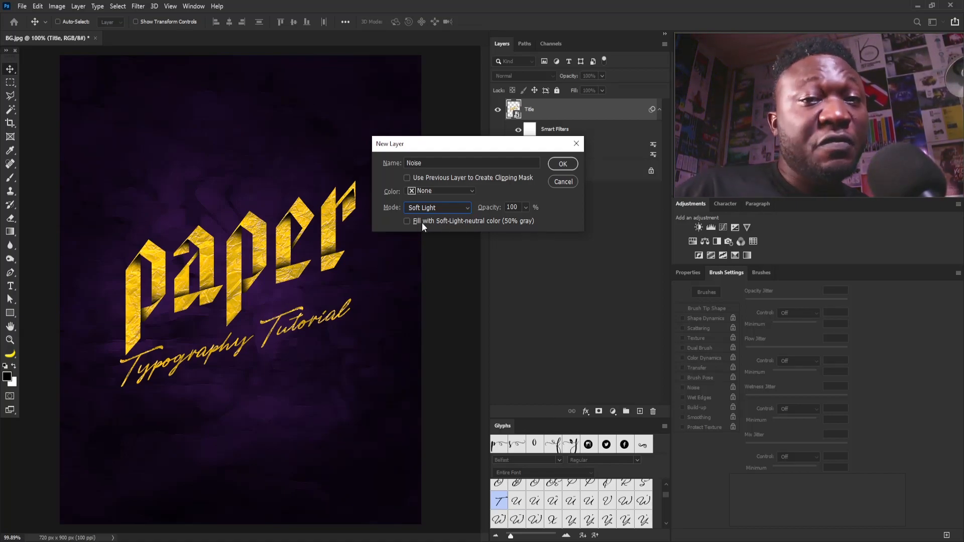
left_click(561, 163)
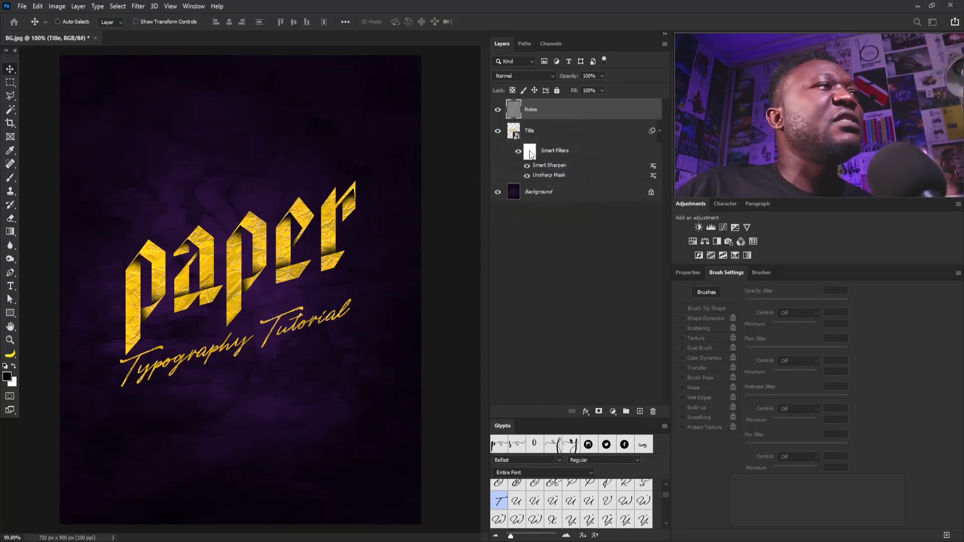
Add 18.7% uniform, monochromatic noise to the Noise layer, and select the Title layer
left_click(135, 7)
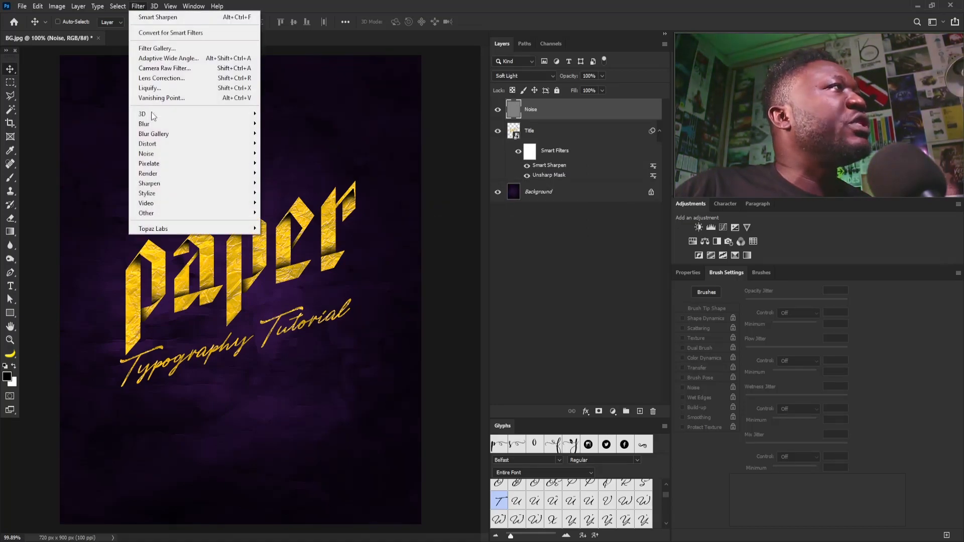
mouse_move(168, 152)
left_click(283, 153)
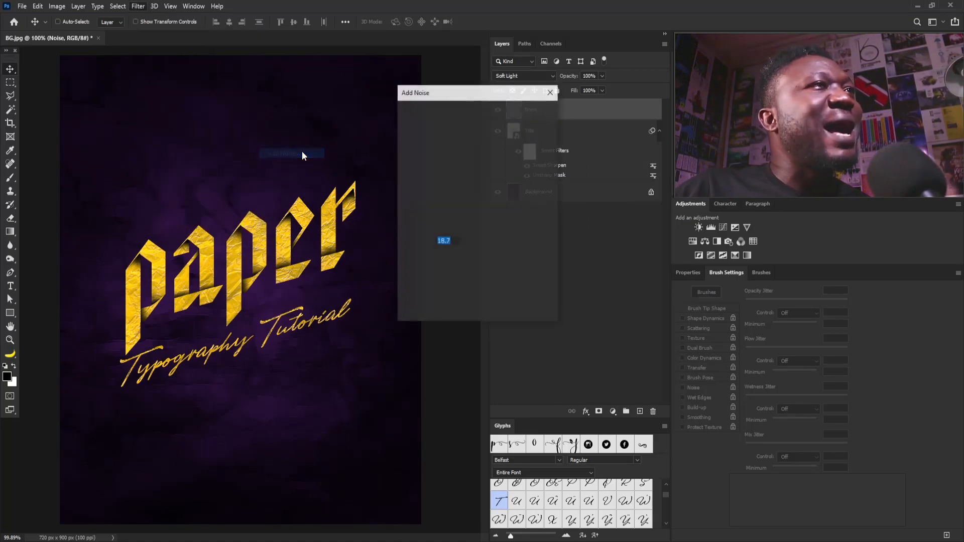
left_click_drag(467, 99, 516, 140)
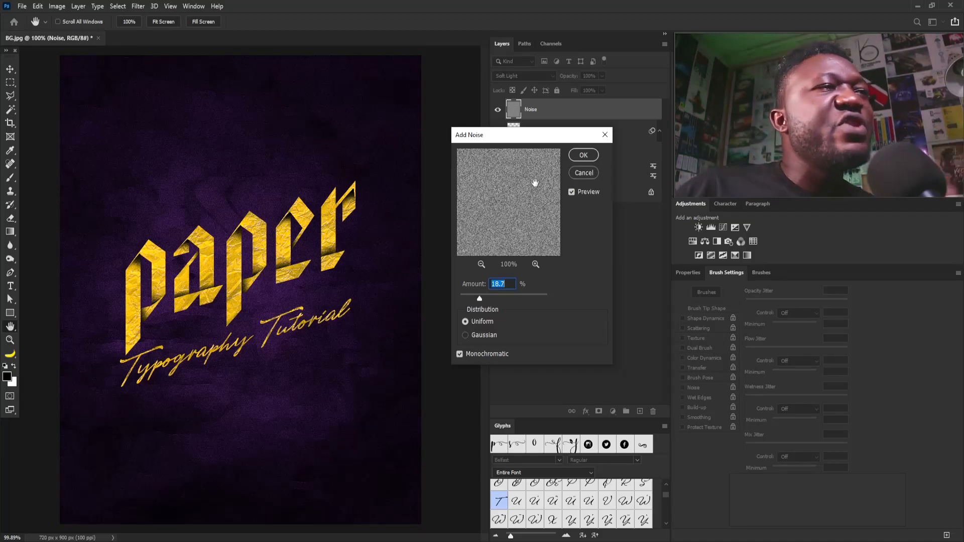
left_click(576, 159)
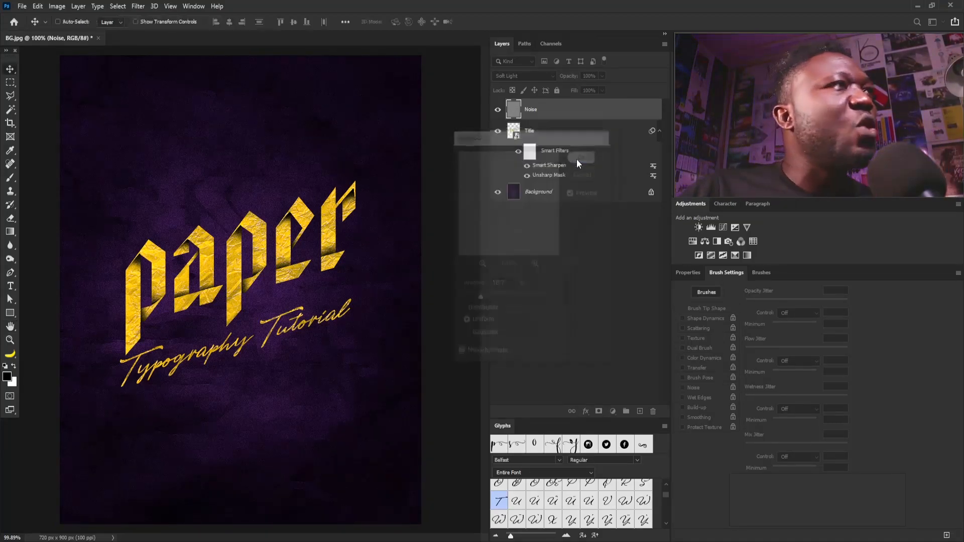
key("alt+bracketleft")
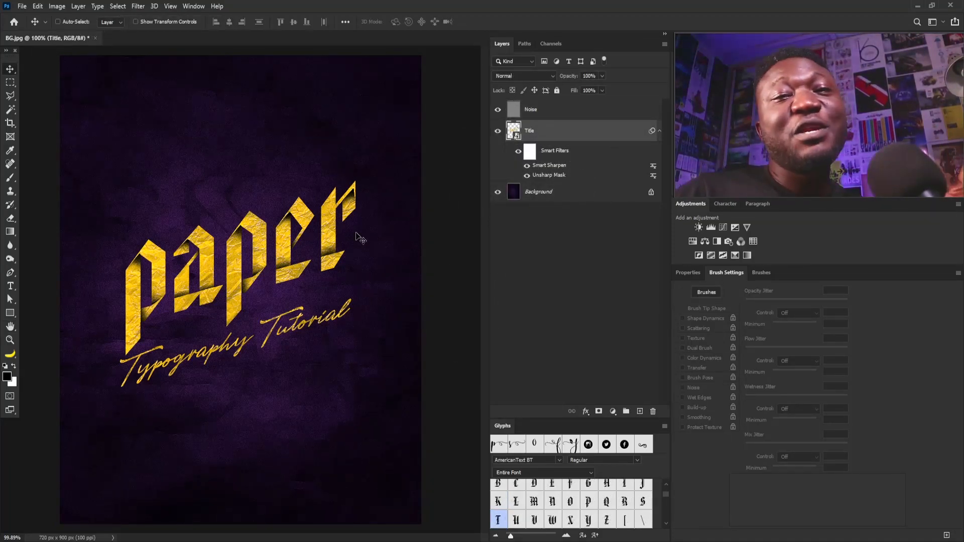